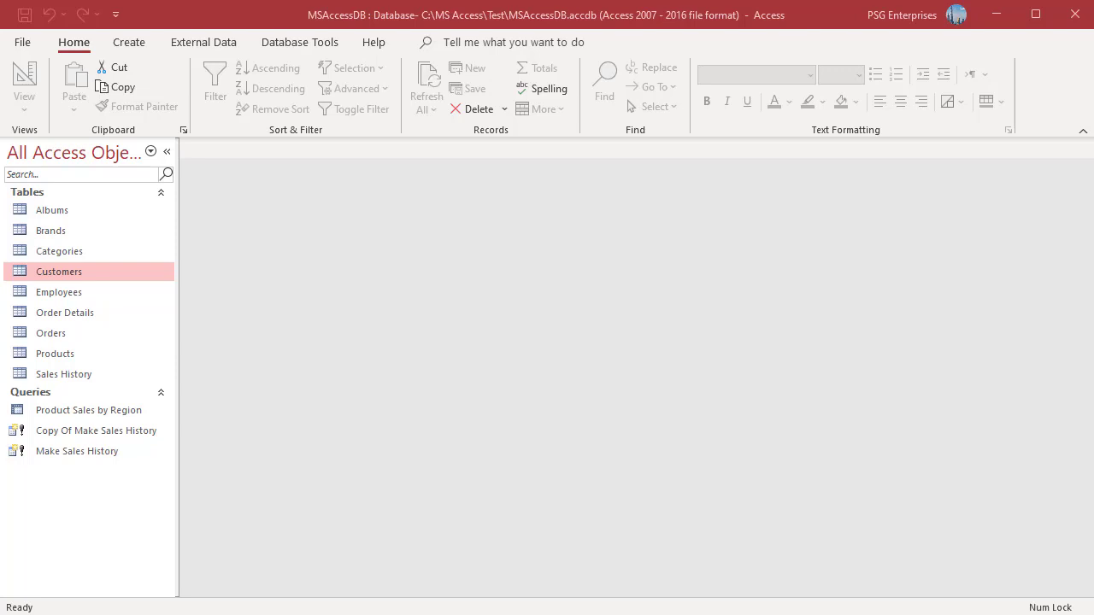
Step: Switch the ribbon to the Create tab
left_click(133, 44)
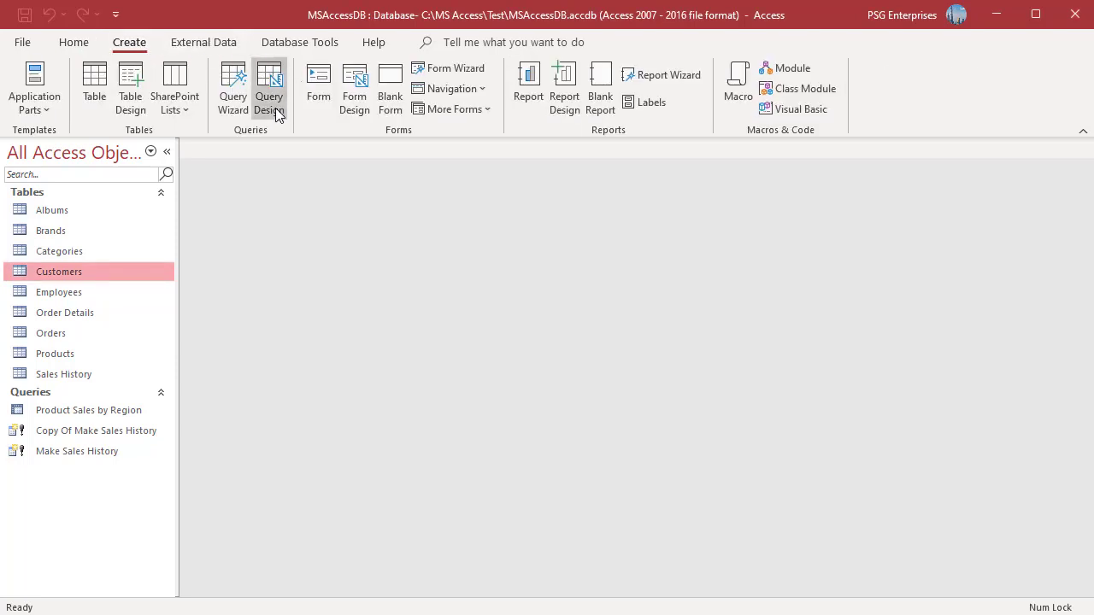
Step: Start a new Query Design with Employees, Customers, Orders, Order Details, Products, Categories and Brands tables
left_click(275, 107)
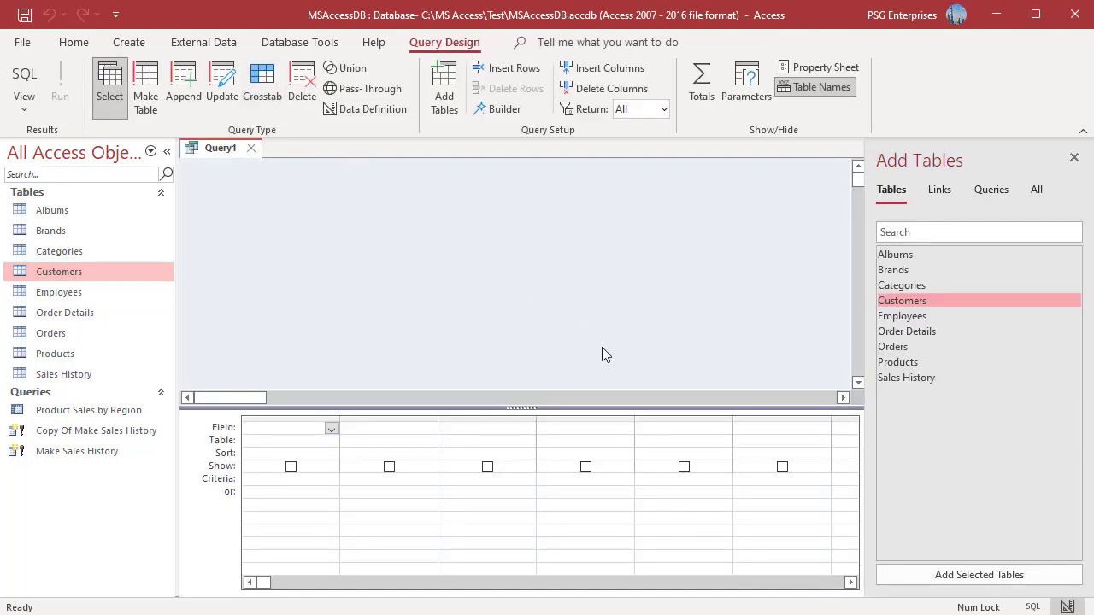
double_click(919, 318)
double_click(922, 303)
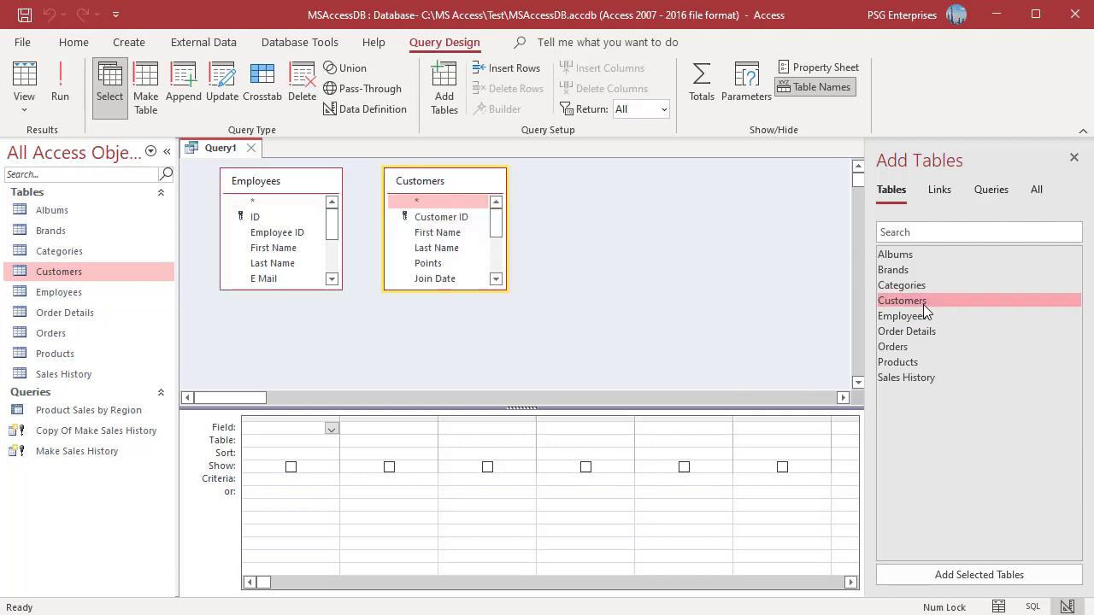
double_click(914, 348)
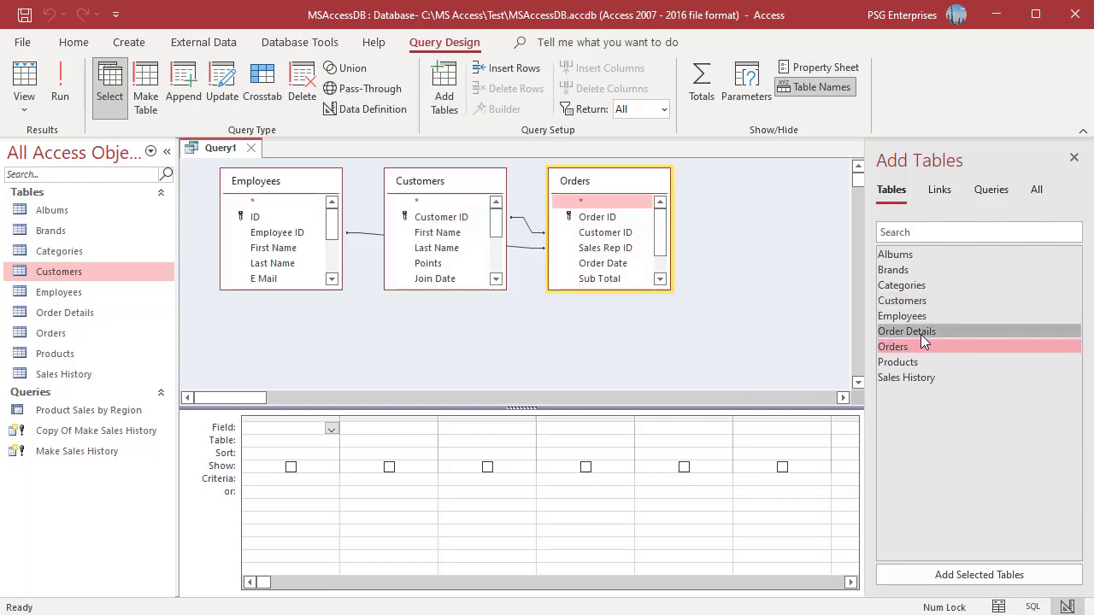
double_click(923, 332)
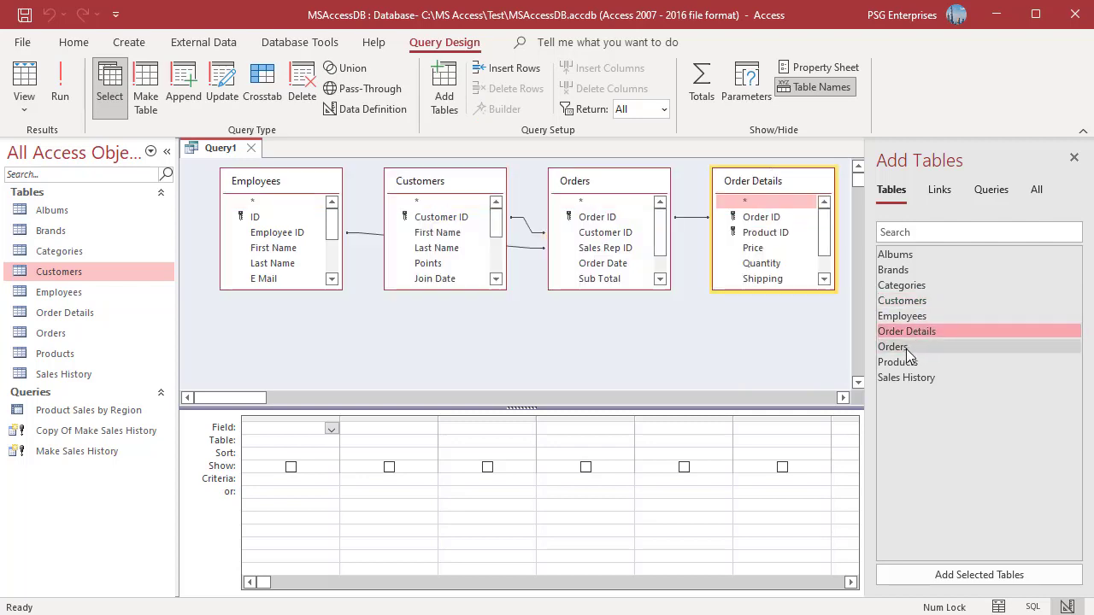
double_click(908, 363)
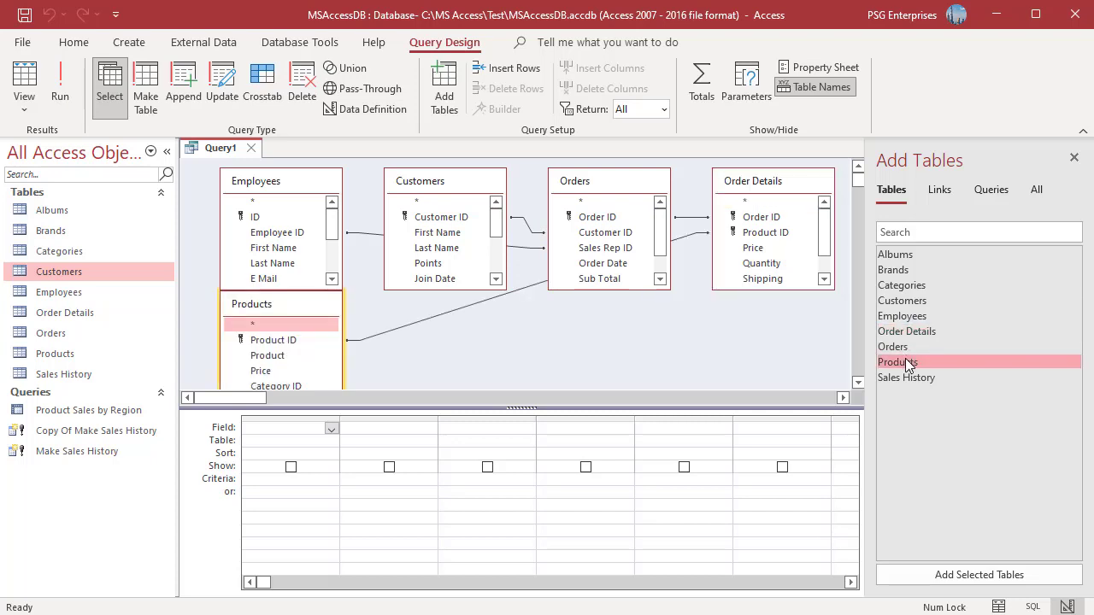
double_click(900, 290)
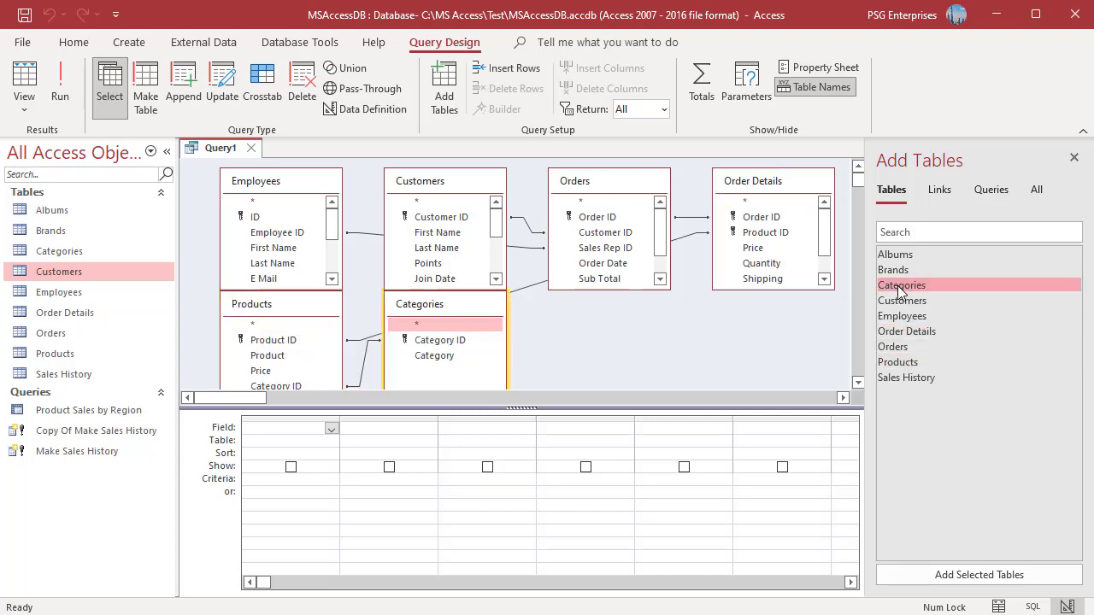
double_click(894, 271)
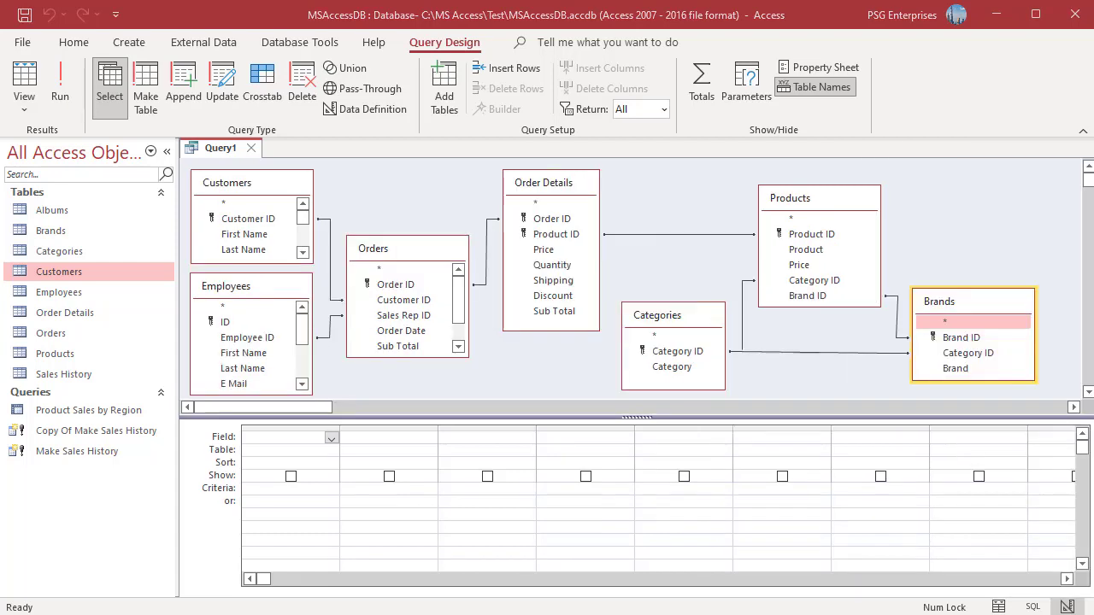
Step: Convert the query to a crosstab, add Category, Brand and Product, making Category a Row Heading
left_click(262, 85)
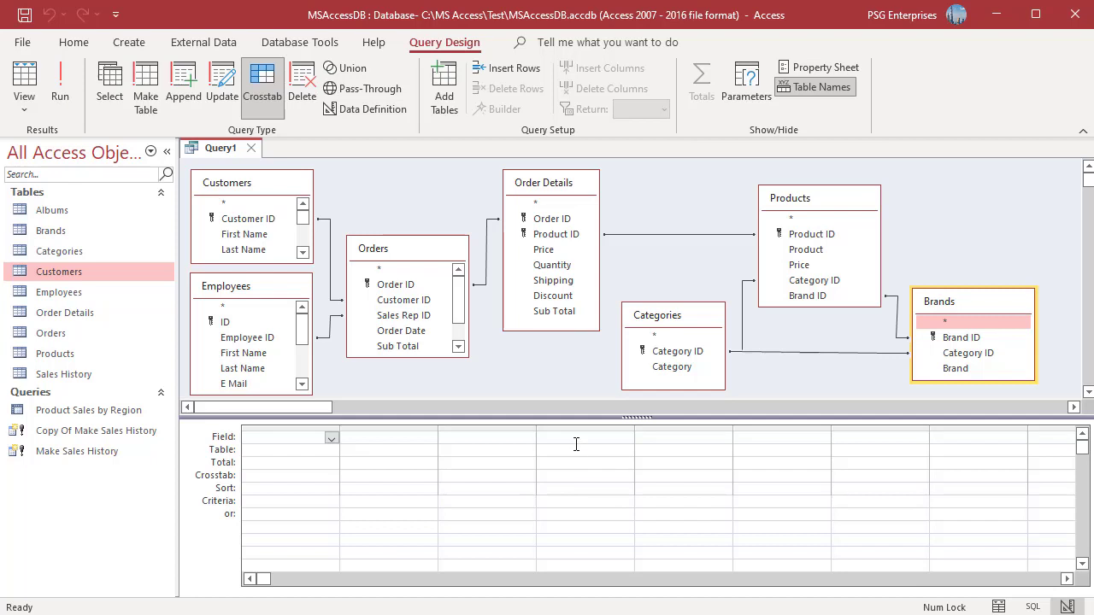
double_click(671, 367)
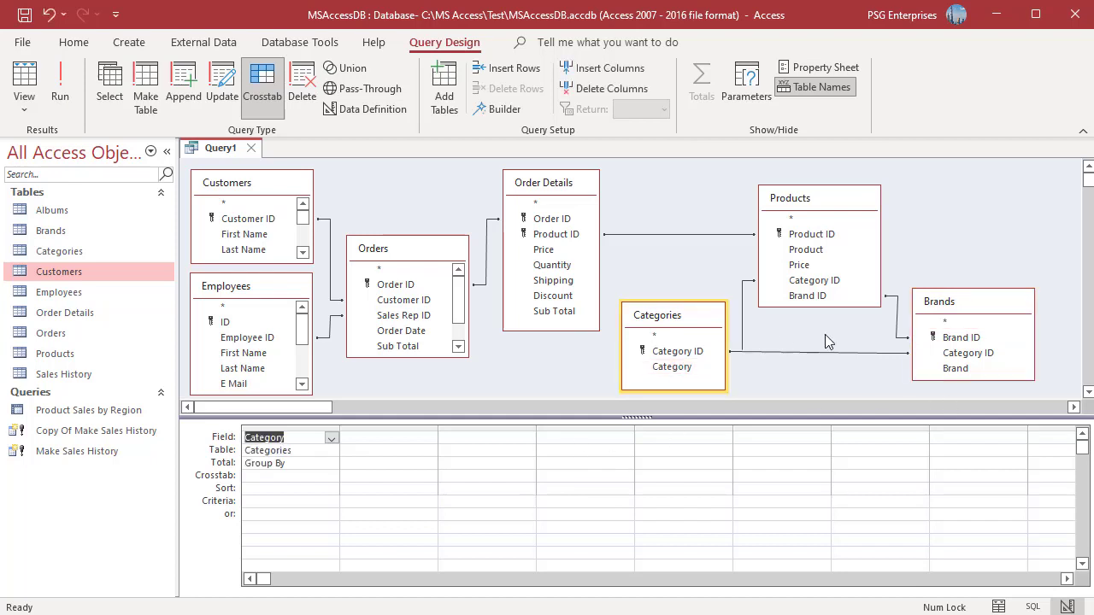
double_click(947, 369)
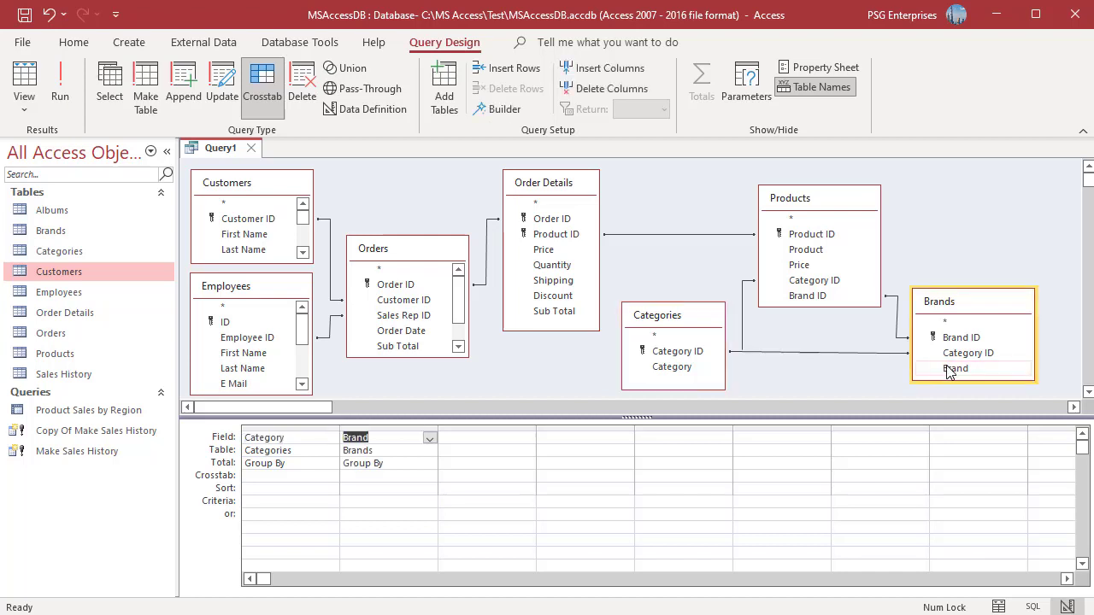
double_click(822, 250)
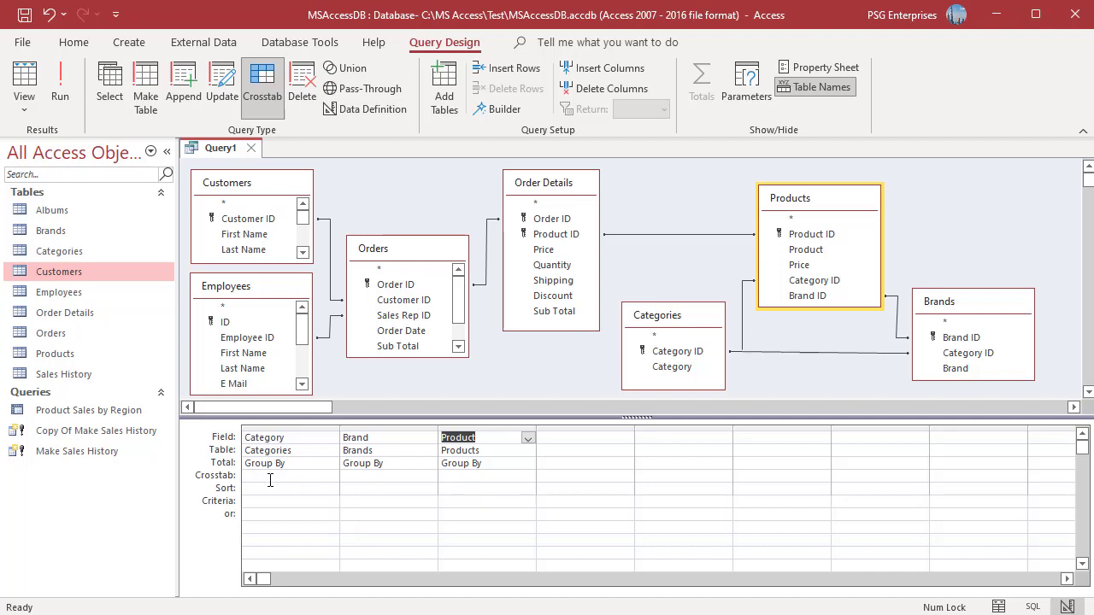
left_click(330, 474)
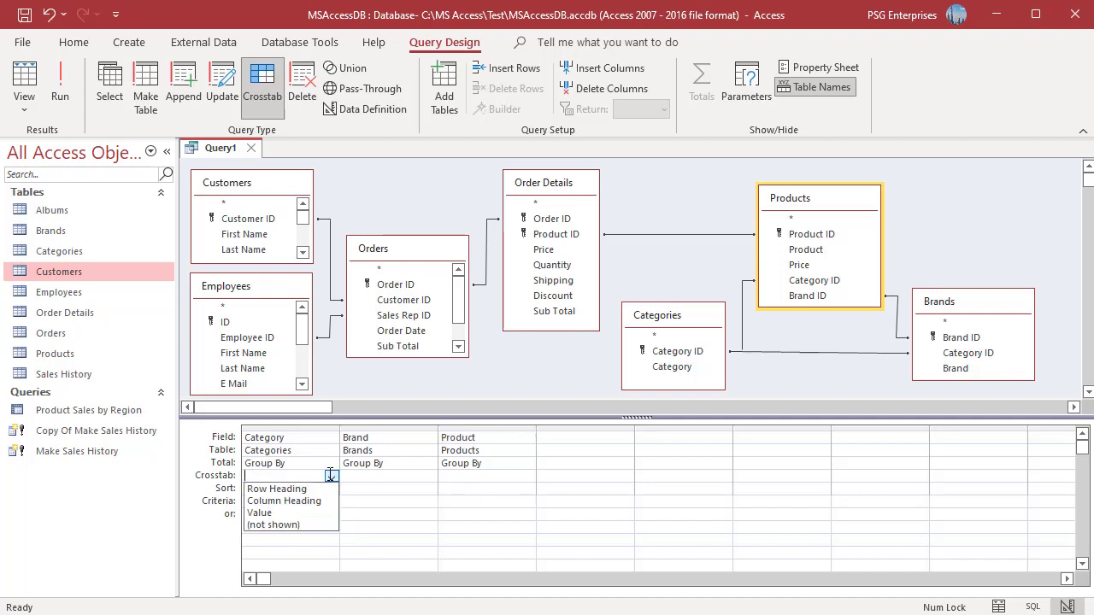
left_click(291, 489)
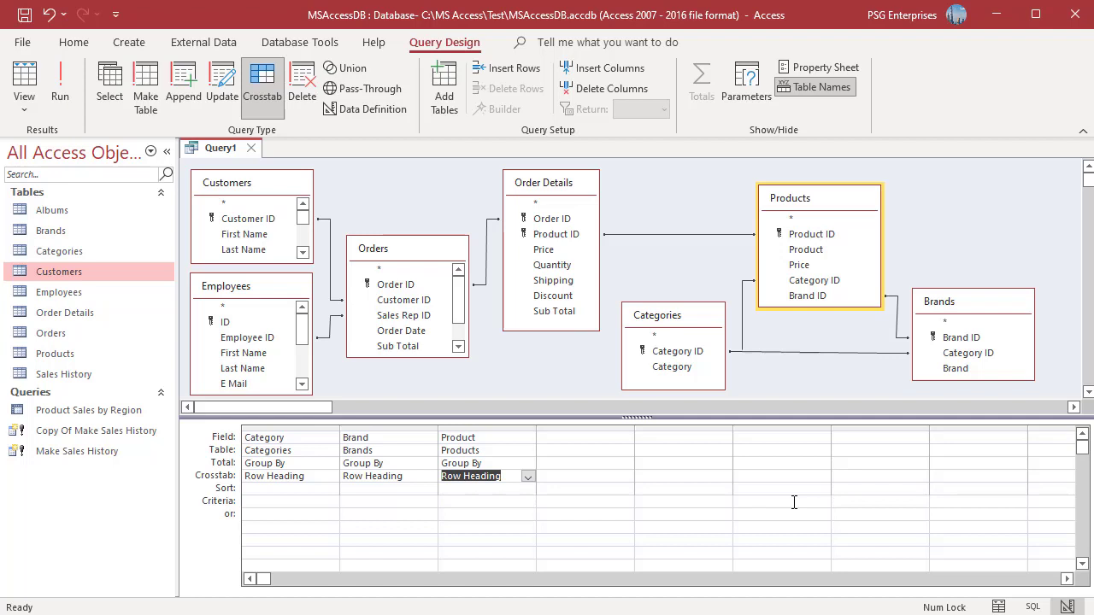
Step: Add Customers' Region as the Column Heading, then add Order Details' Sub Total field
scroll(252, 252, "down", 3)
double_click(251, 253)
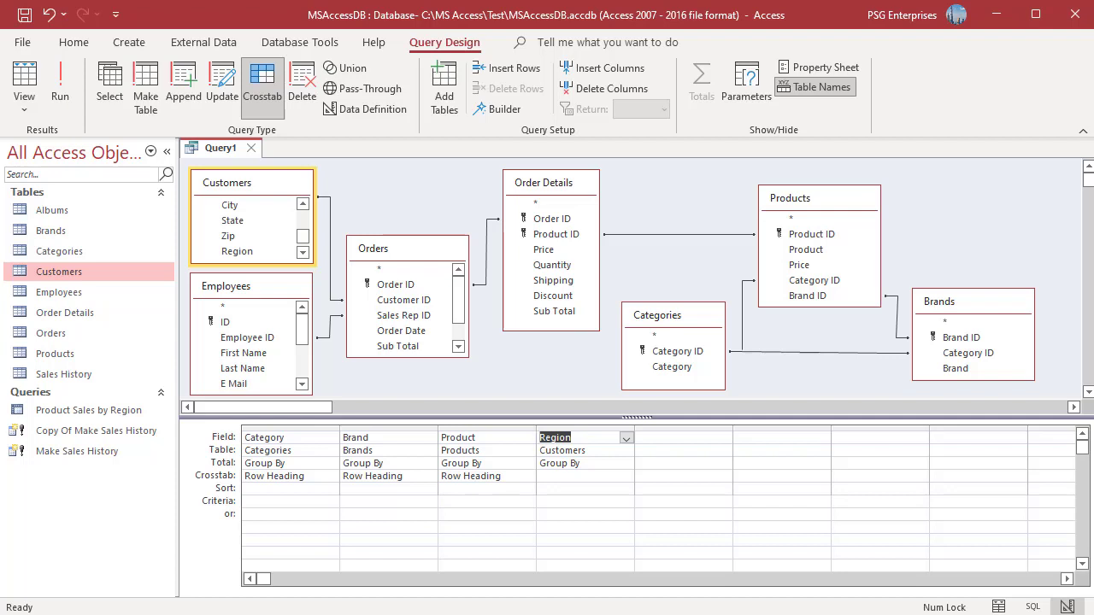
left_click(623, 476)
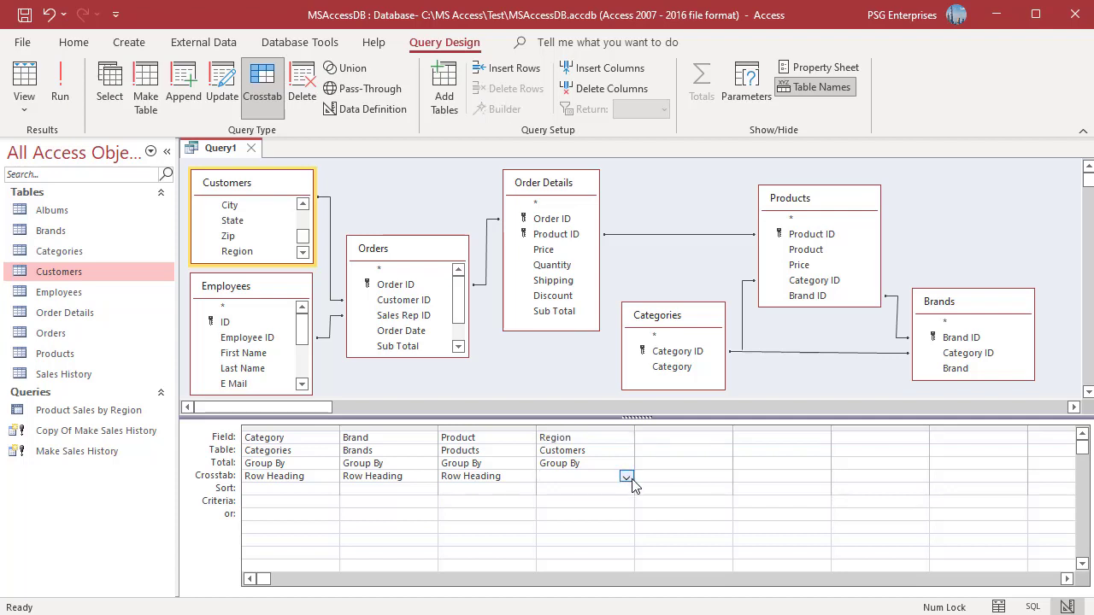
left_click(626, 476)
left_click(614, 501)
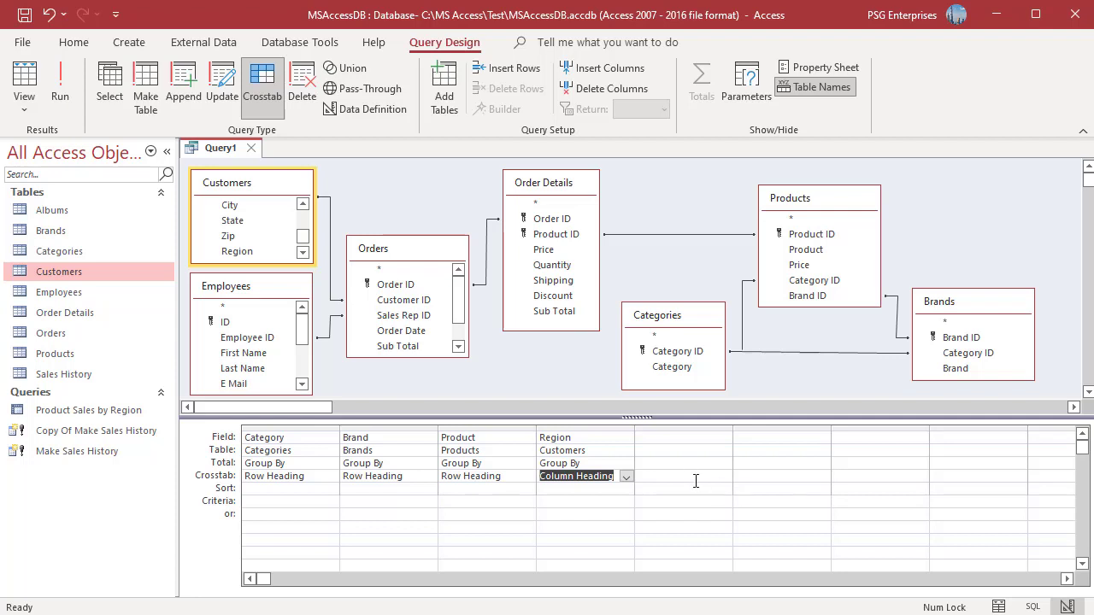
double_click(554, 311)
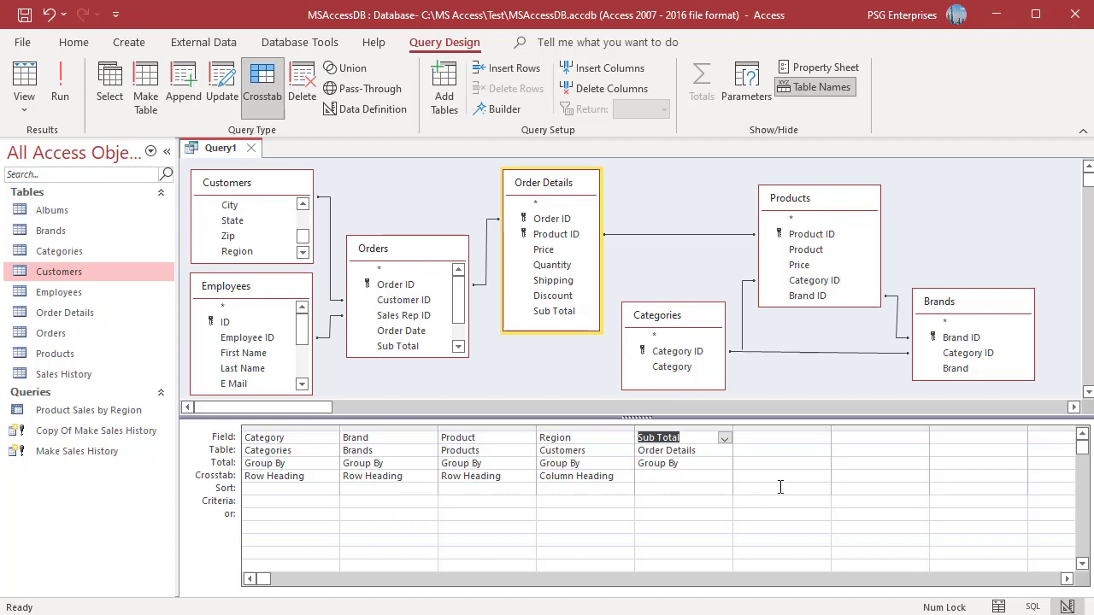
Step: Set the Sub Total column's Total to Sum and its Crosstab role to Value
left_click(725, 466)
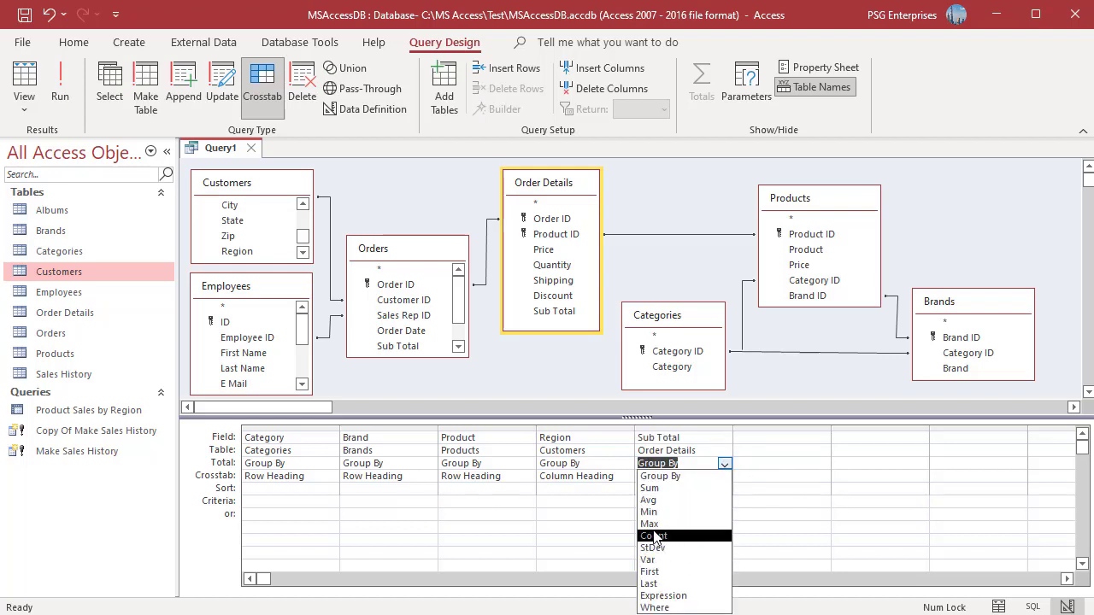
left_click(659, 492)
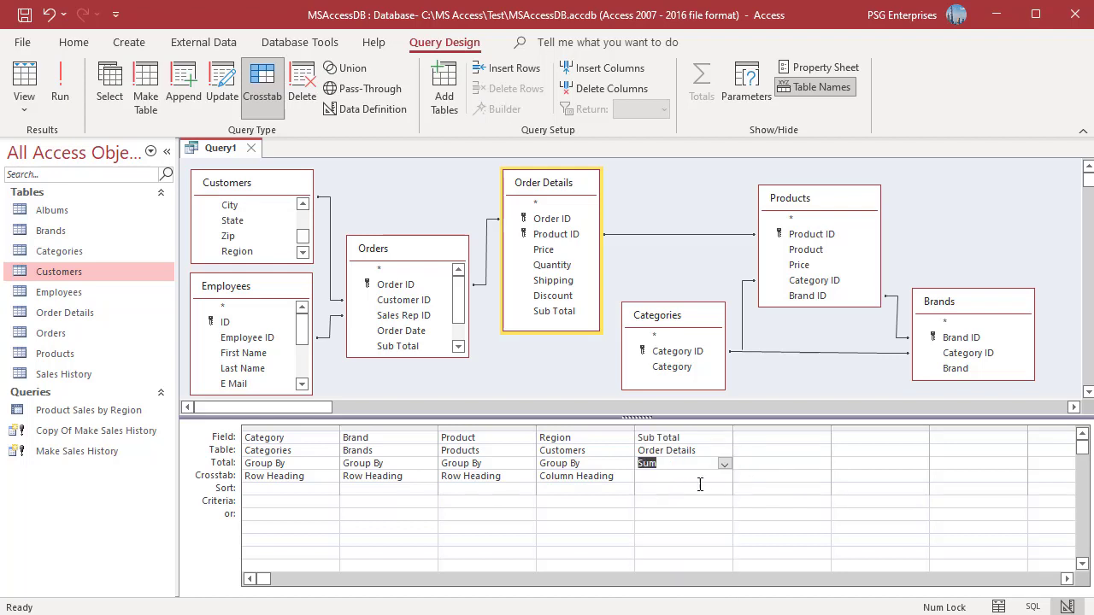
left_click(703, 480)
left_click(725, 476)
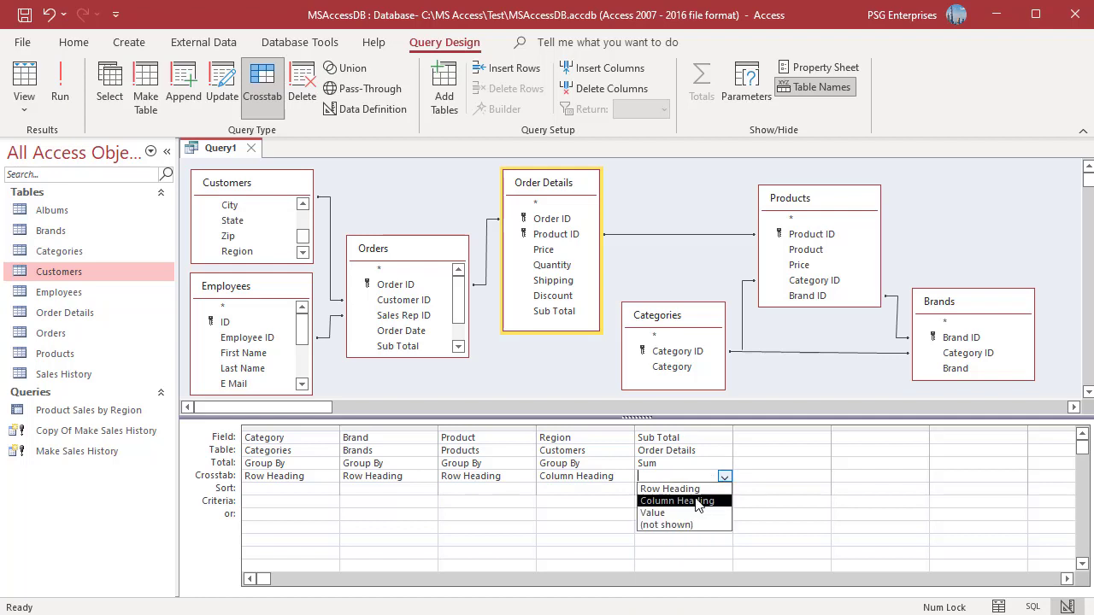
left_click(666, 512)
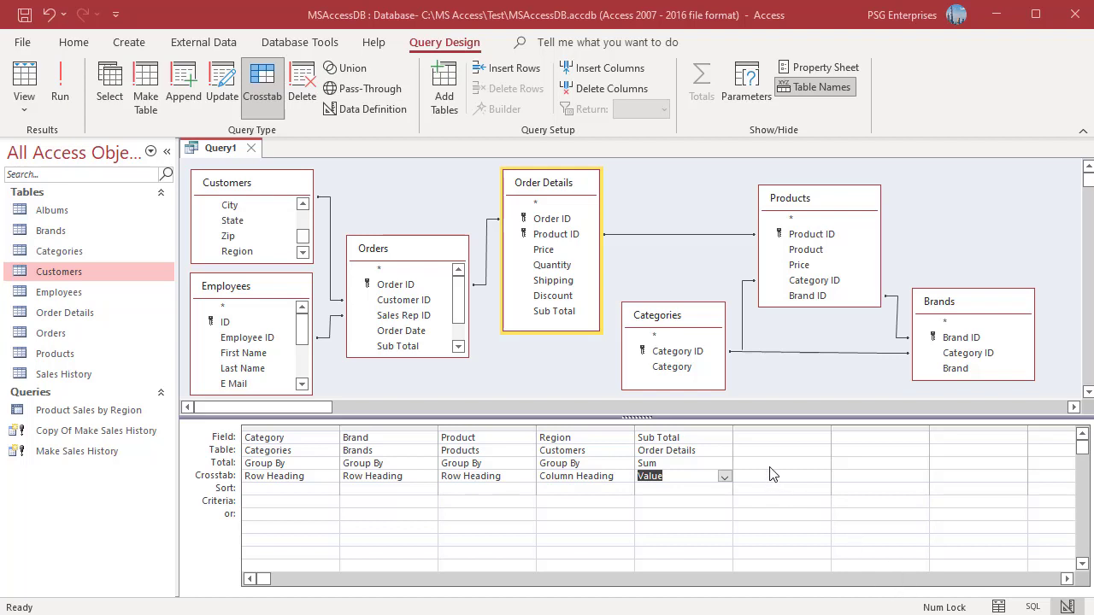
Step: Add a new grid column with the expression Total : [Sub Total] via the Zoom box
left_click(818, 436)
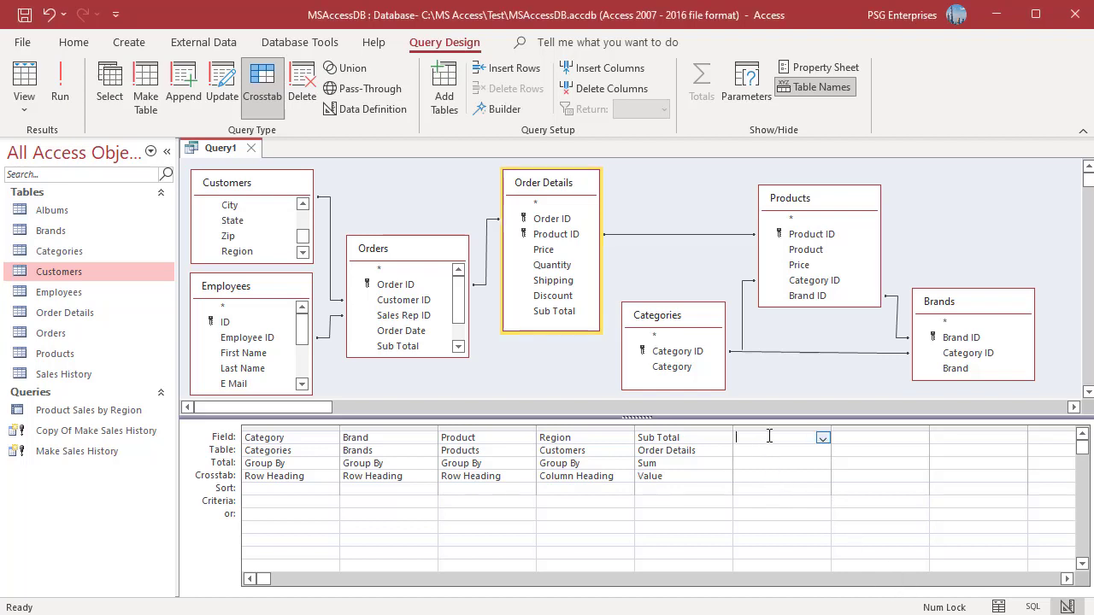
right_click(769, 438)
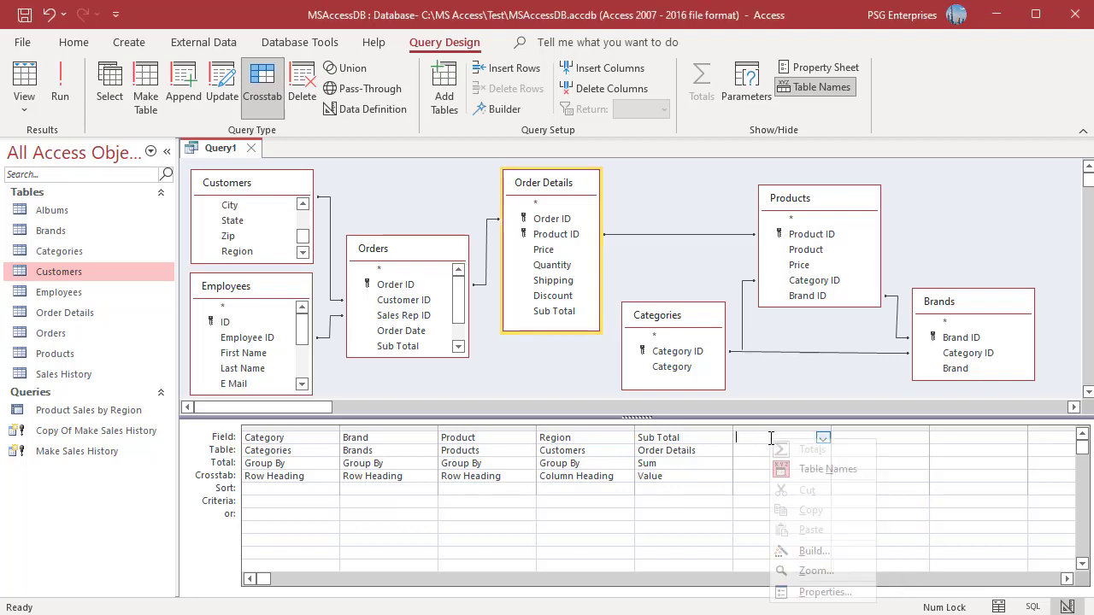
left_click(830, 570)
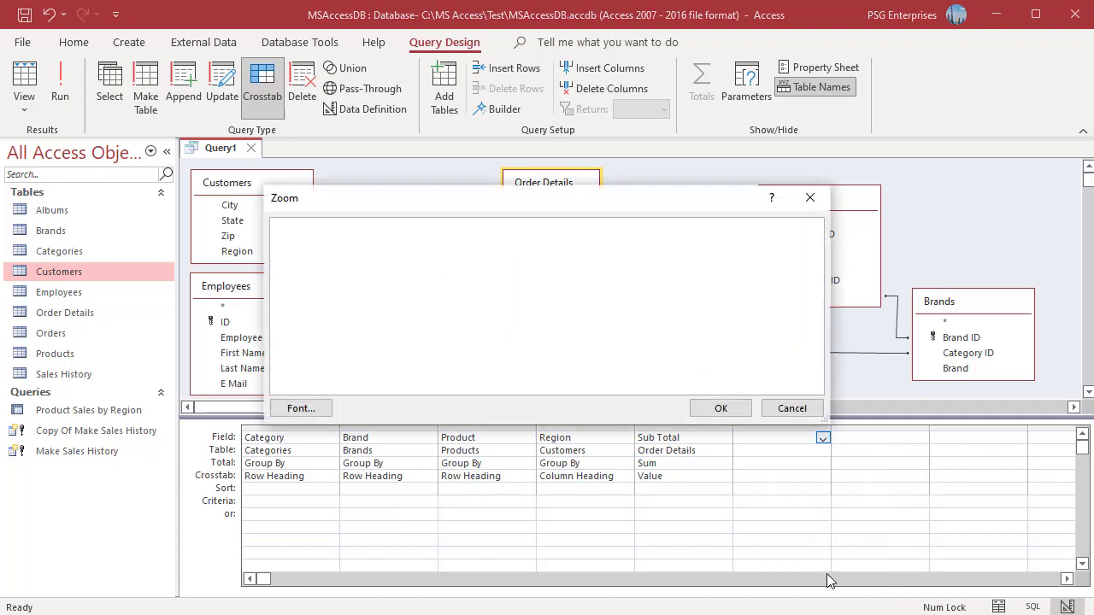
type("Total : [Sub Total]")
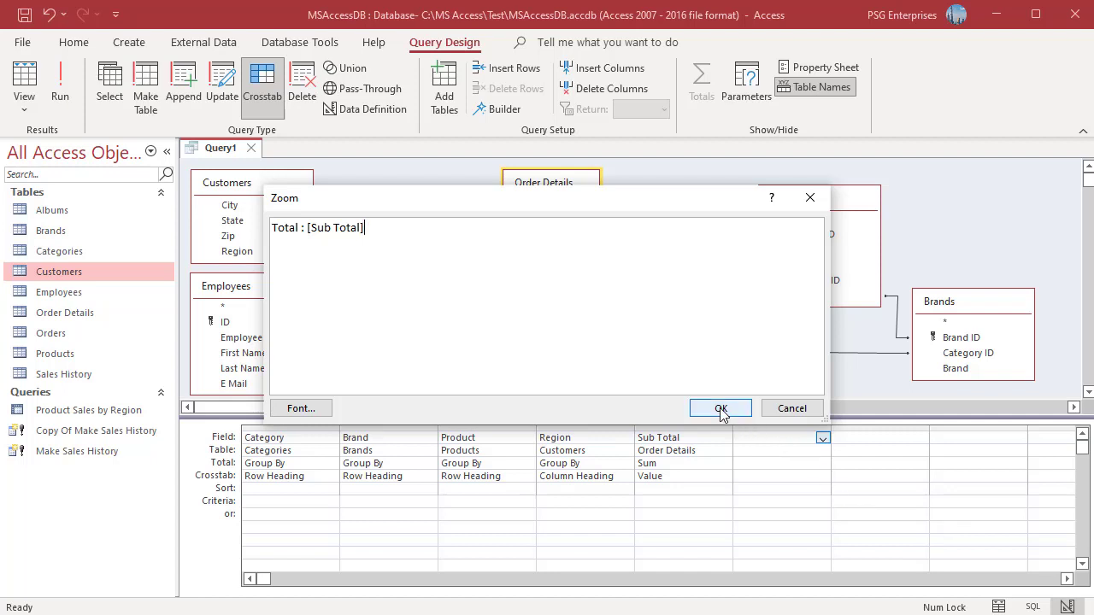
left_click(720, 410)
left_click(812, 451)
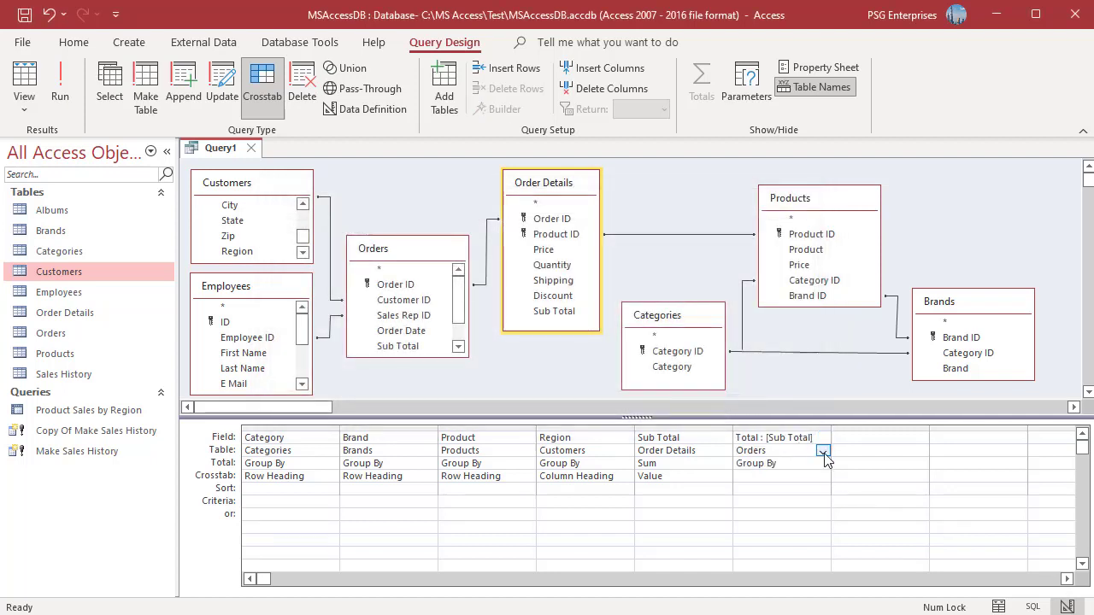
left_click(823, 450)
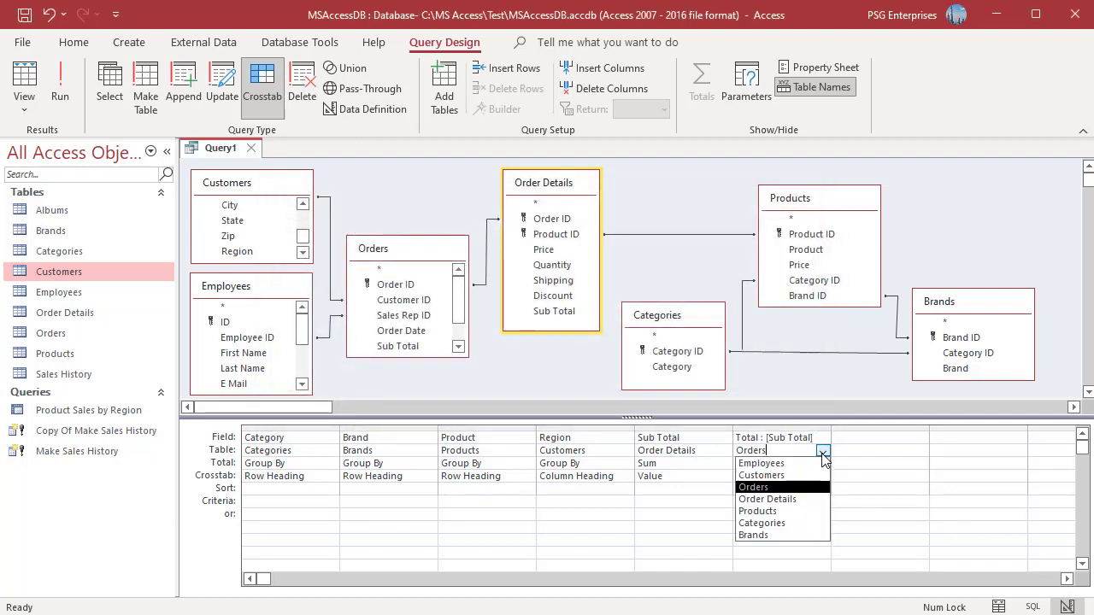
Step: Set the Total column's table to Order Details, Total to Sum, and Crosstab to Row Heading
left_click(791, 504)
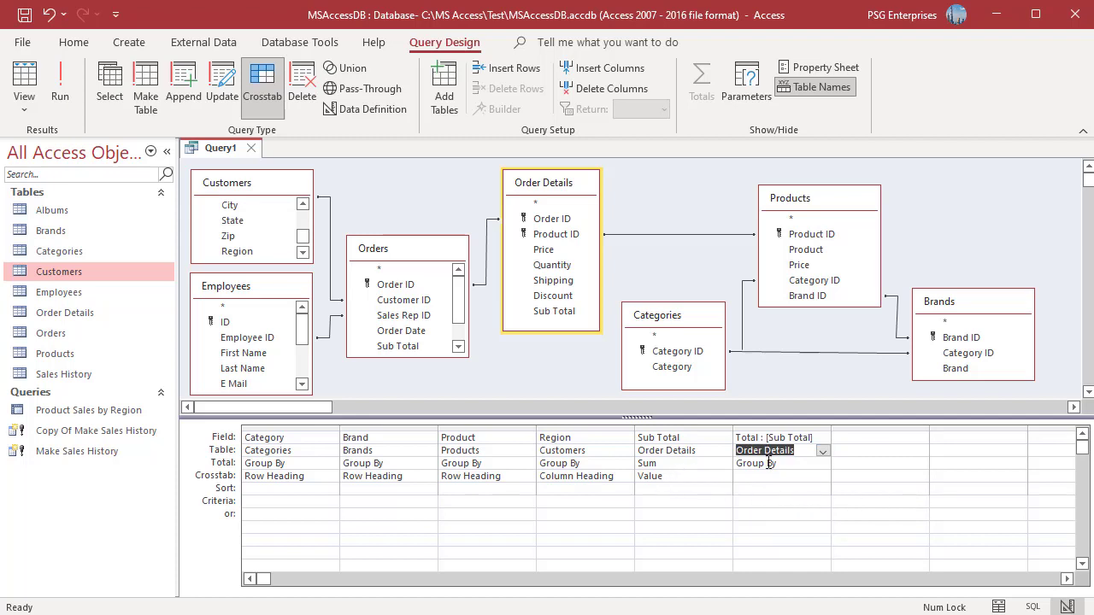
left_click(858, 462)
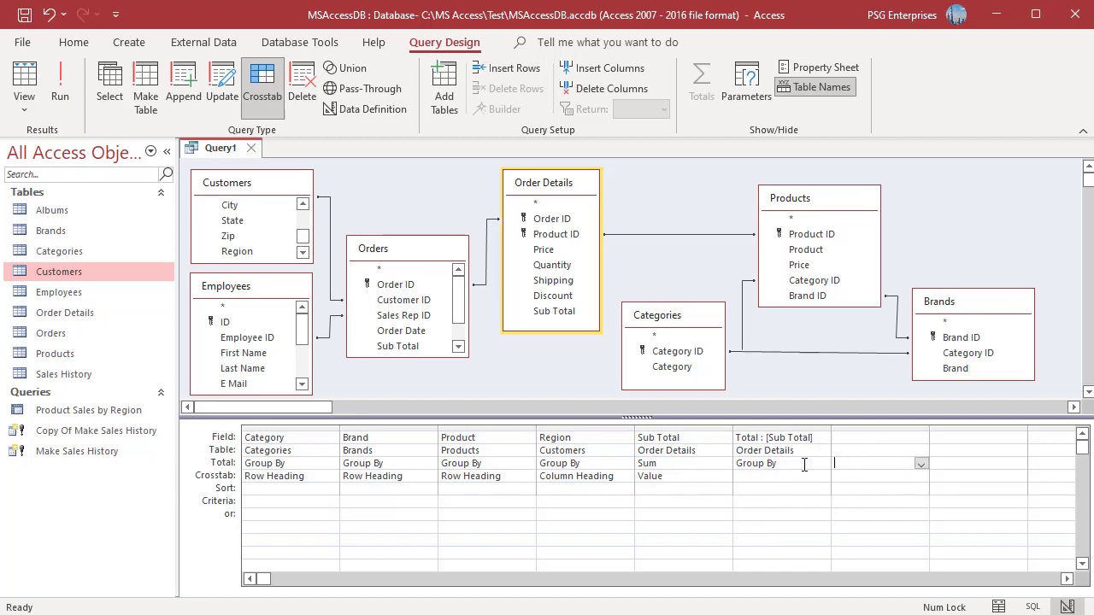
left_click(822, 464)
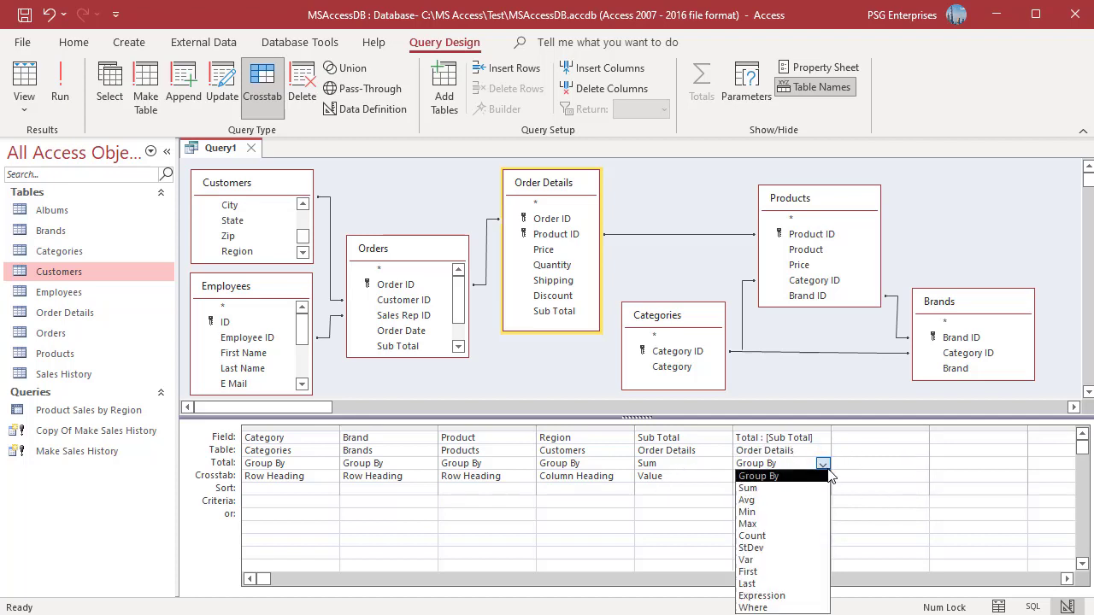
left_click(759, 489)
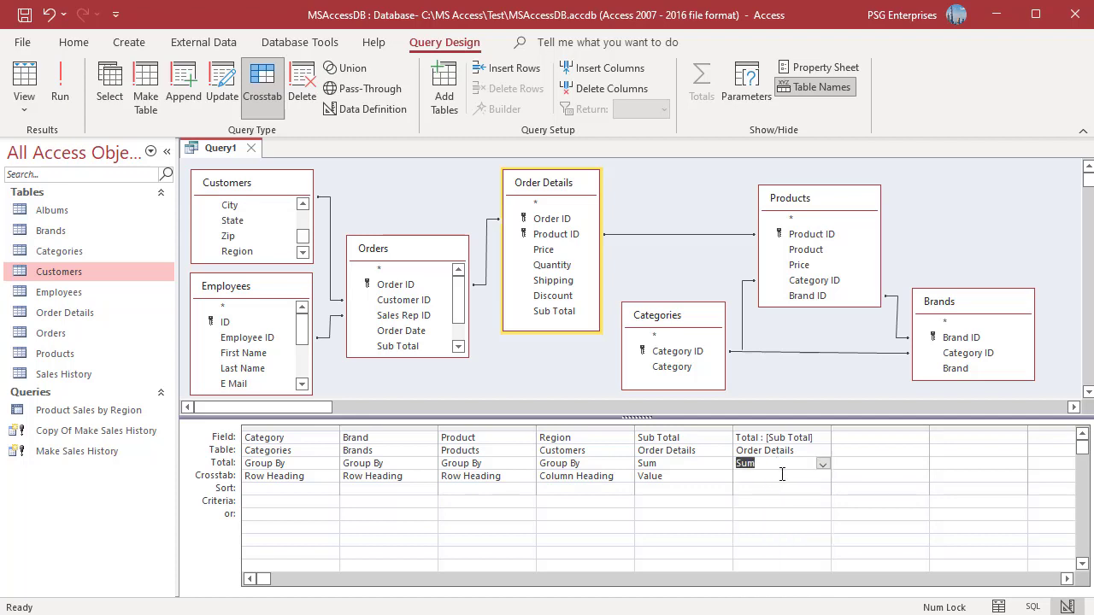
left_click(781, 475)
left_click(822, 476)
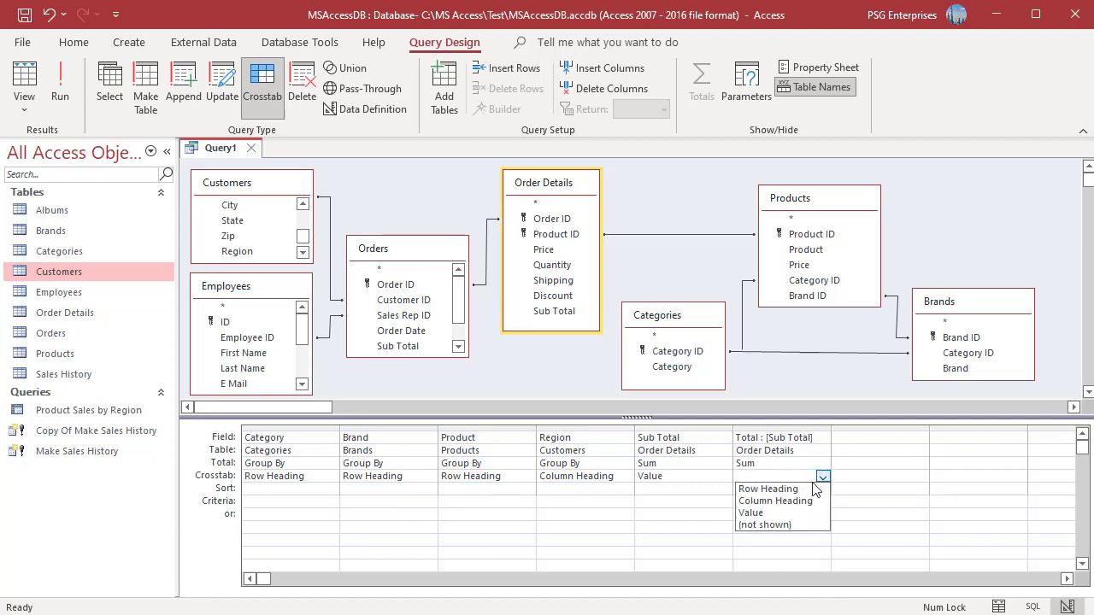
left_click(799, 488)
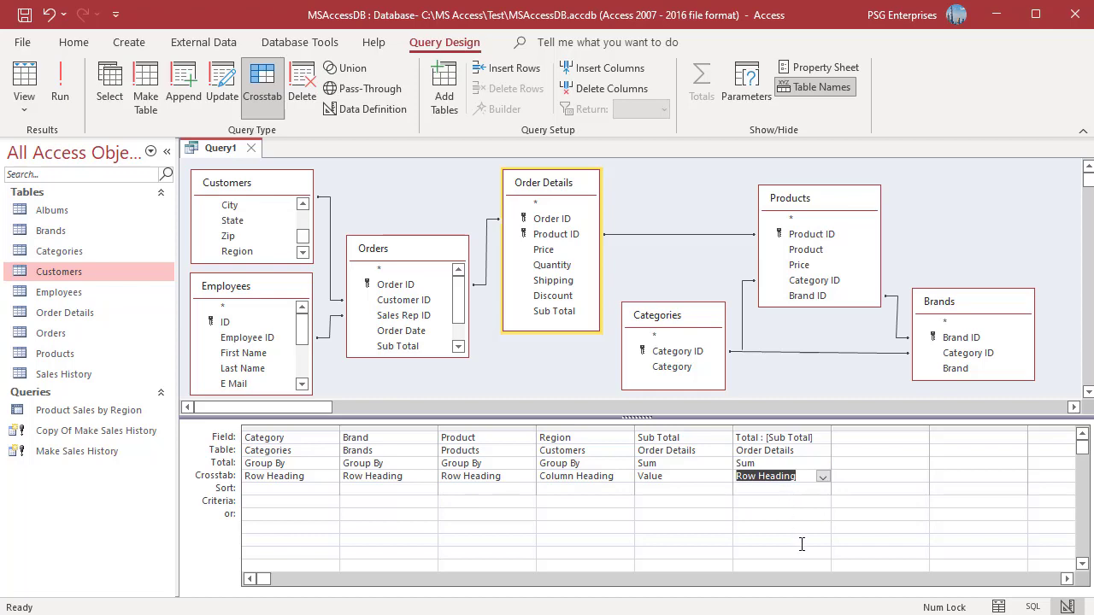
Step: Run the crosstab to view the regional results, then return to Design View
left_click(59, 90)
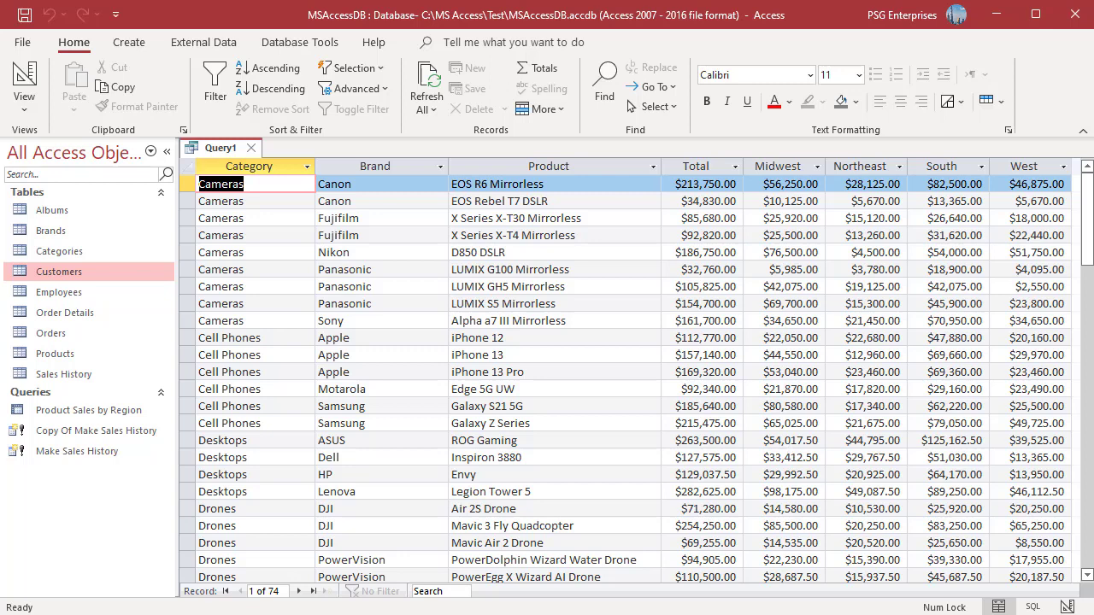
left_click(1067, 606)
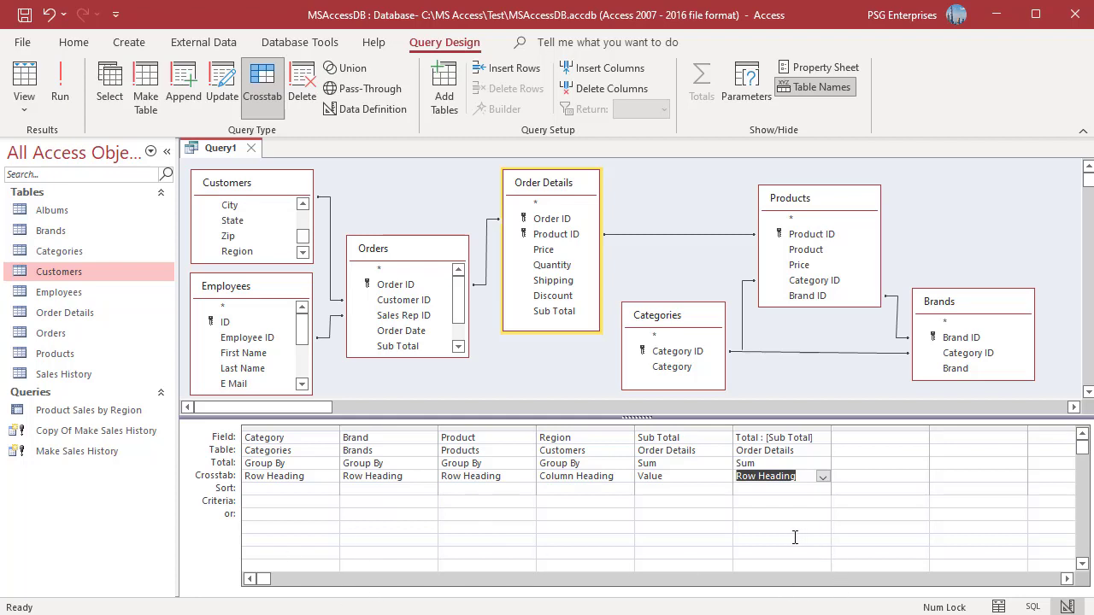
Step: Enter criteria Laptops OR Desktops under Category and Dell under Brand
key("Down")
key("Down")
key("Home")
type("Laptops ")
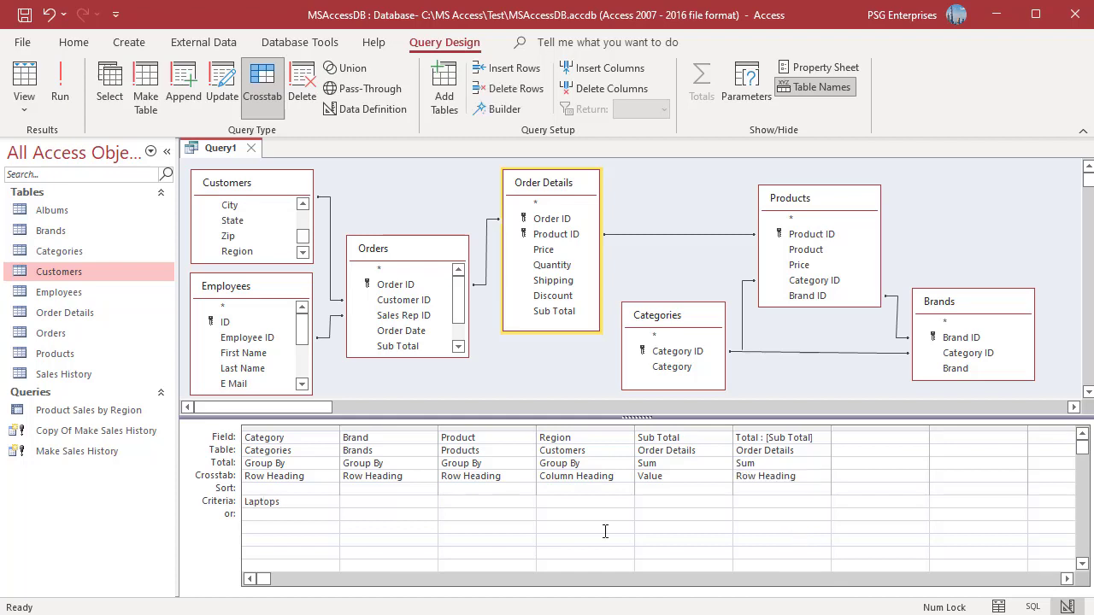
type("OR Desktops")
left_click(392, 502)
type("Dell")
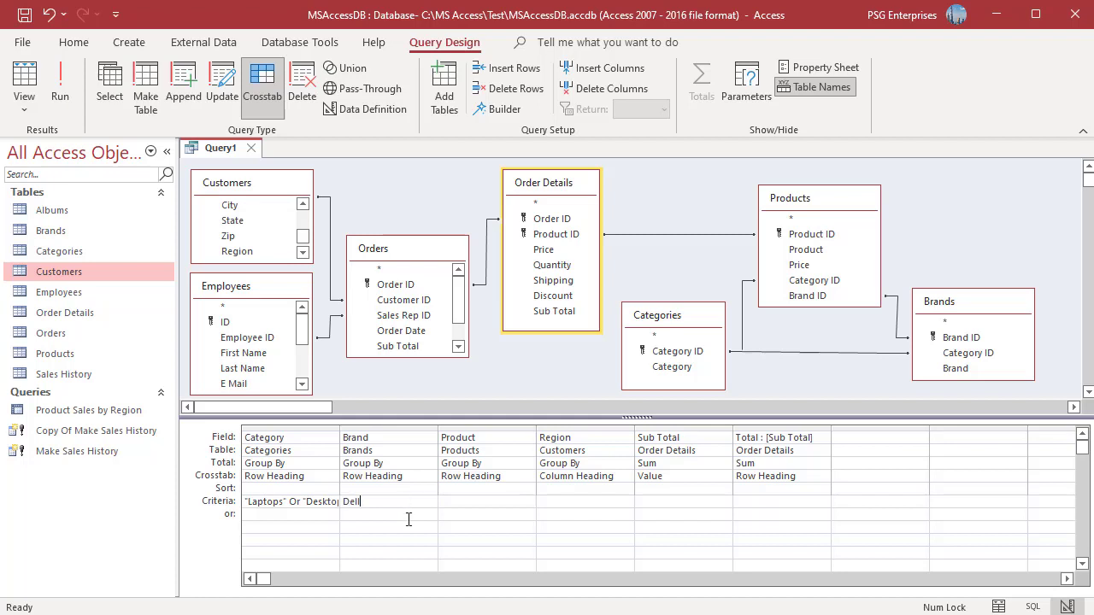
left_click(409, 516)
Step: Sort Category descending and run the filtered crosstab query
left_click(329, 487)
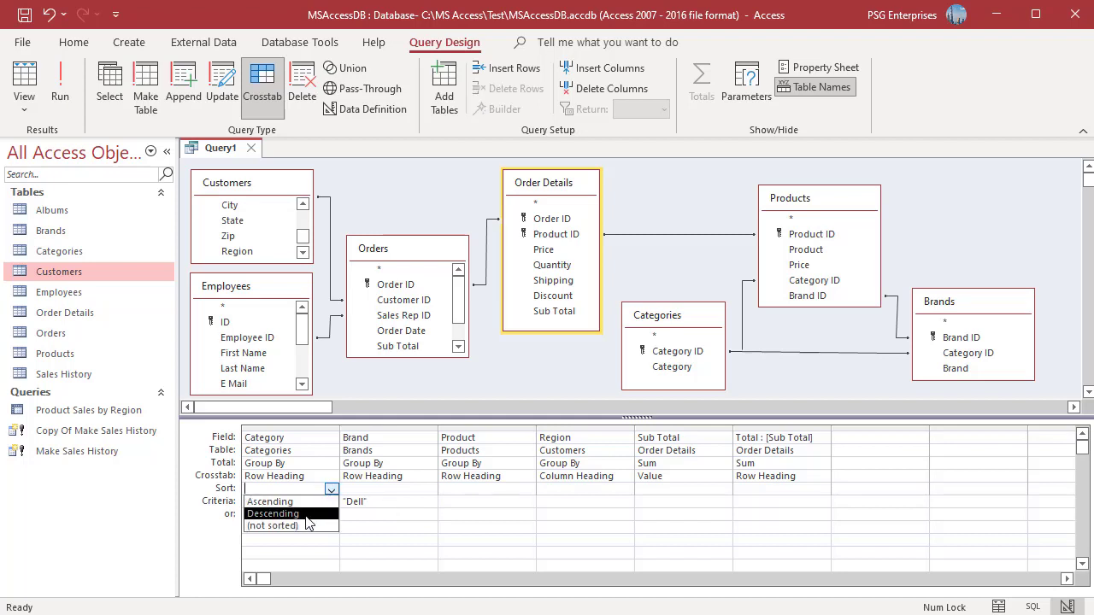
left_click(308, 514)
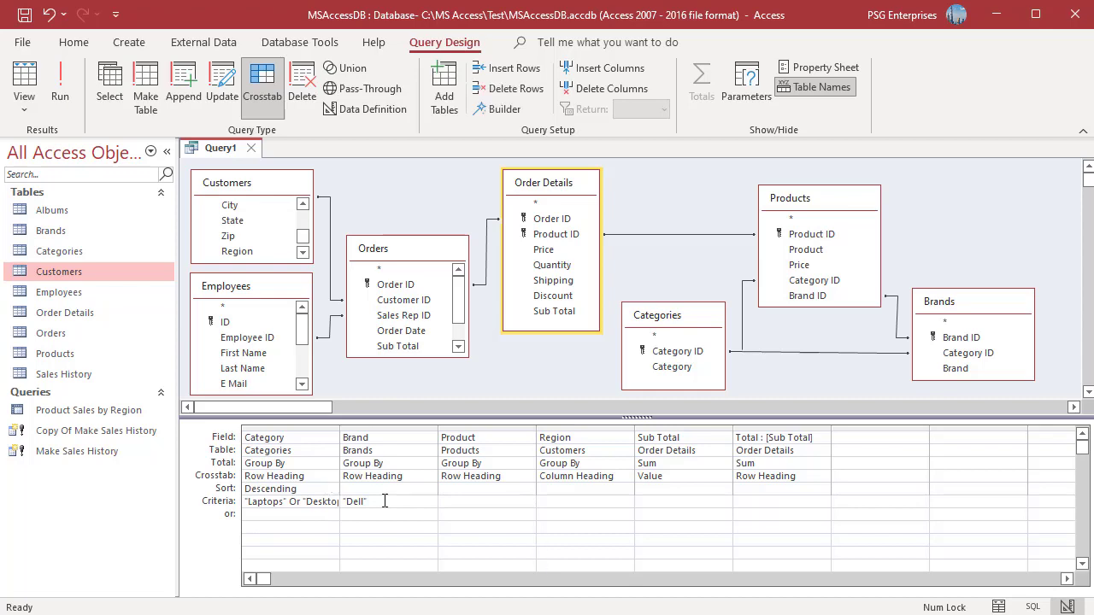
left_click(62, 91)
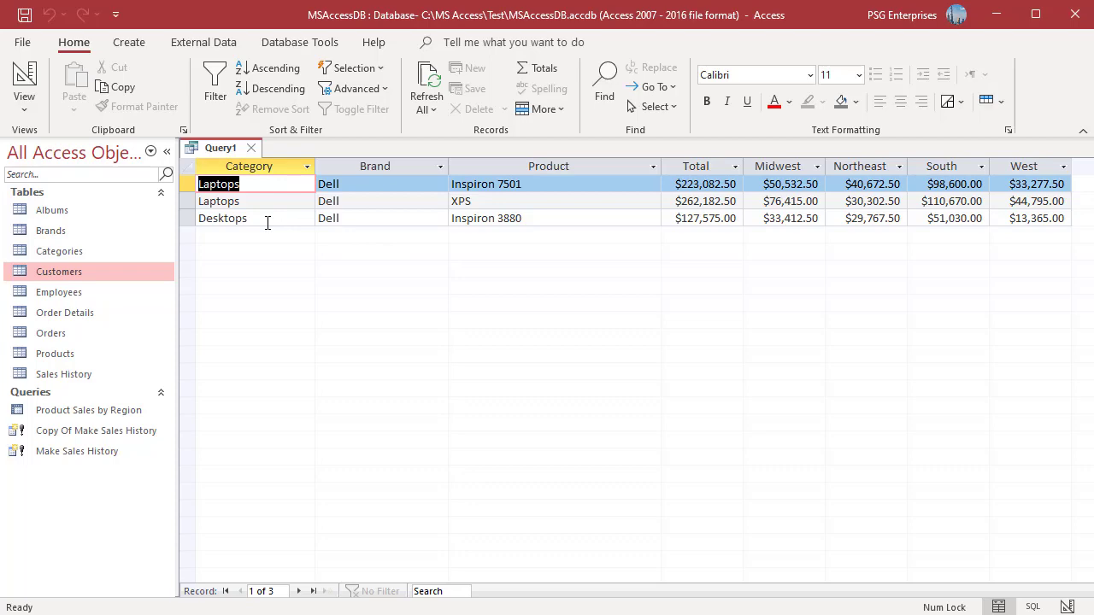
Step: Switch from the three-row Dell results back to Design View
left_click(1066, 607)
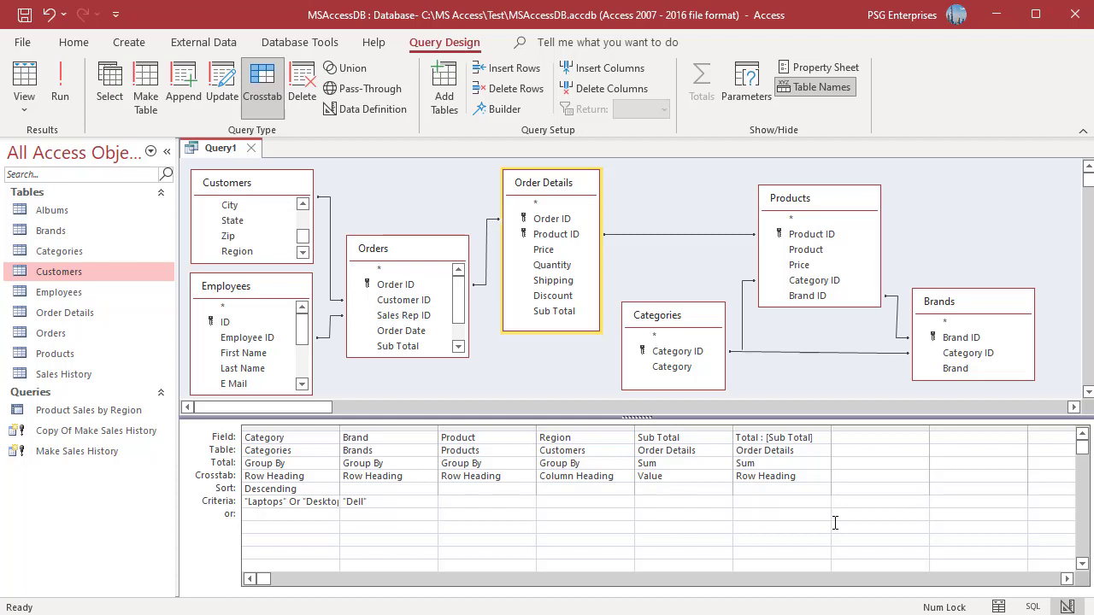
type("1000")
left_click(59, 86)
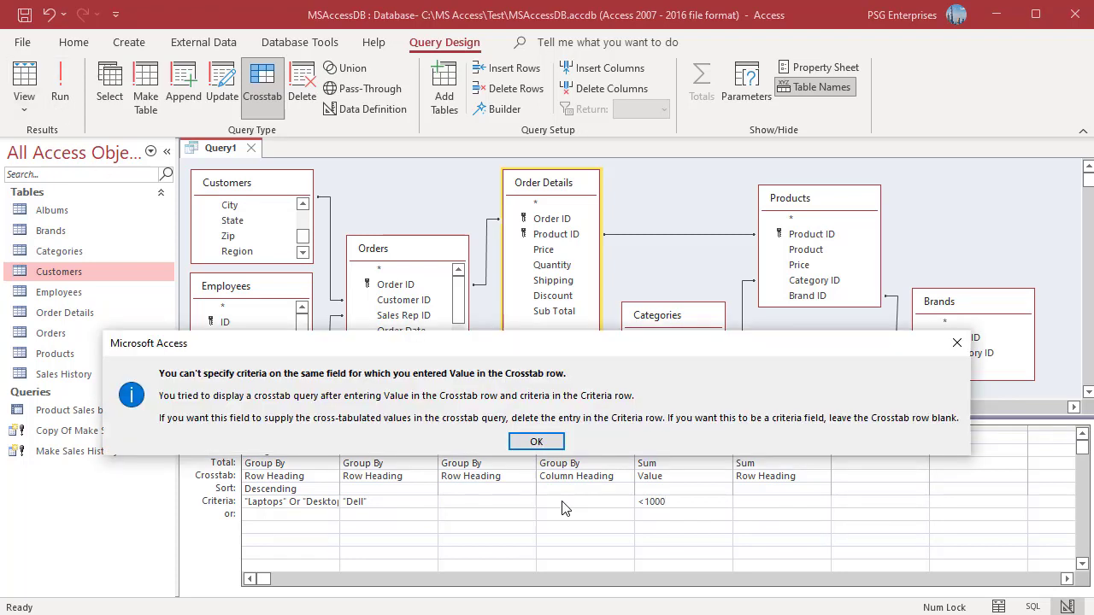
left_click(534, 443)
key("Escape")
left_click(721, 491)
left_click(724, 491)
left_click(675, 499)
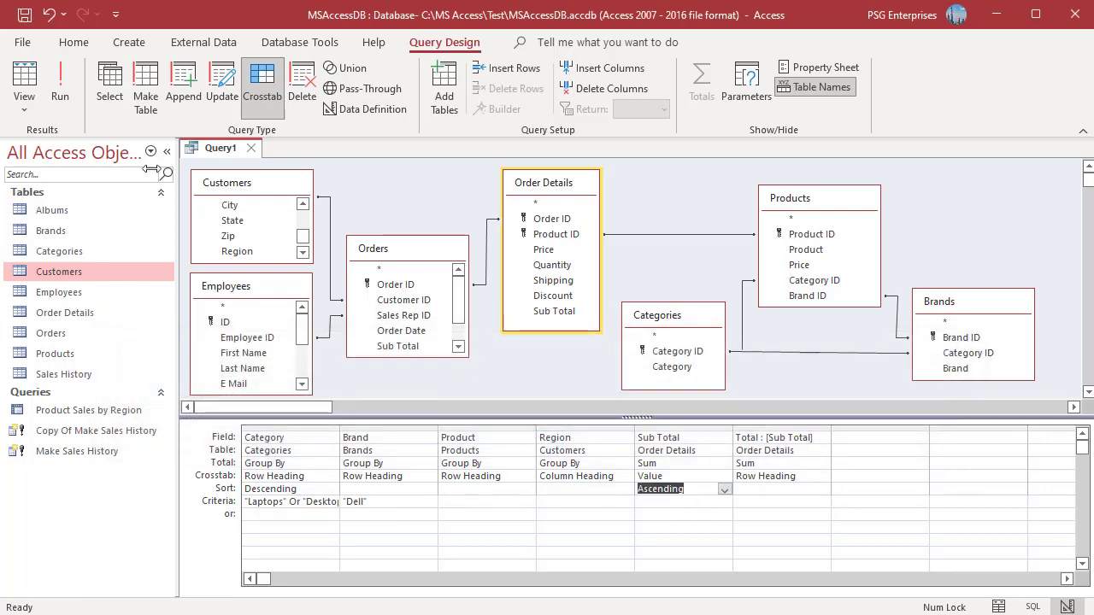
left_click(61, 94)
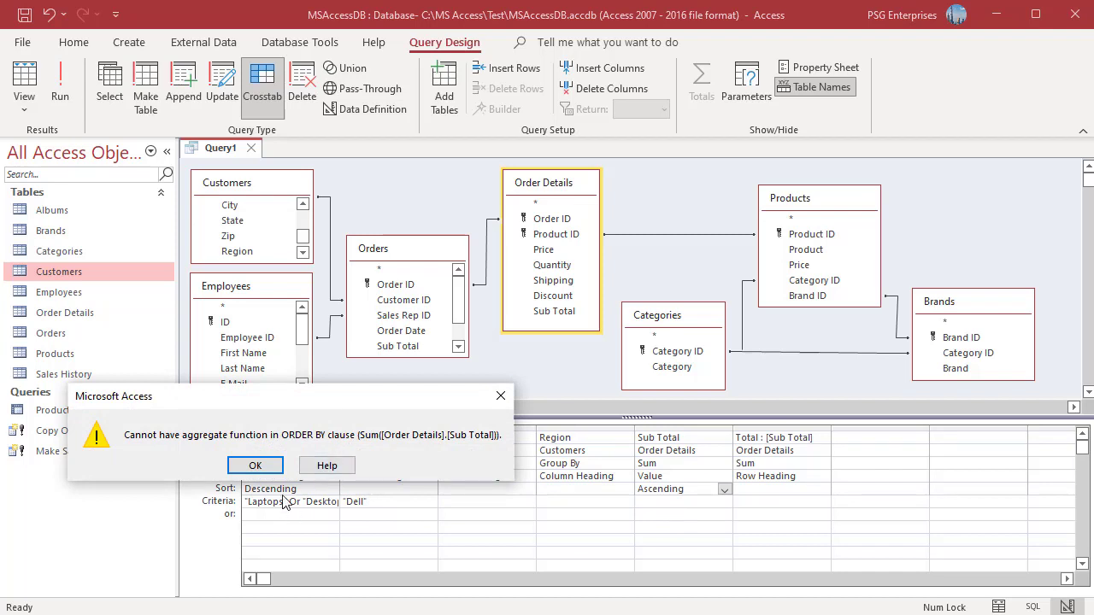
left_click(255, 465)
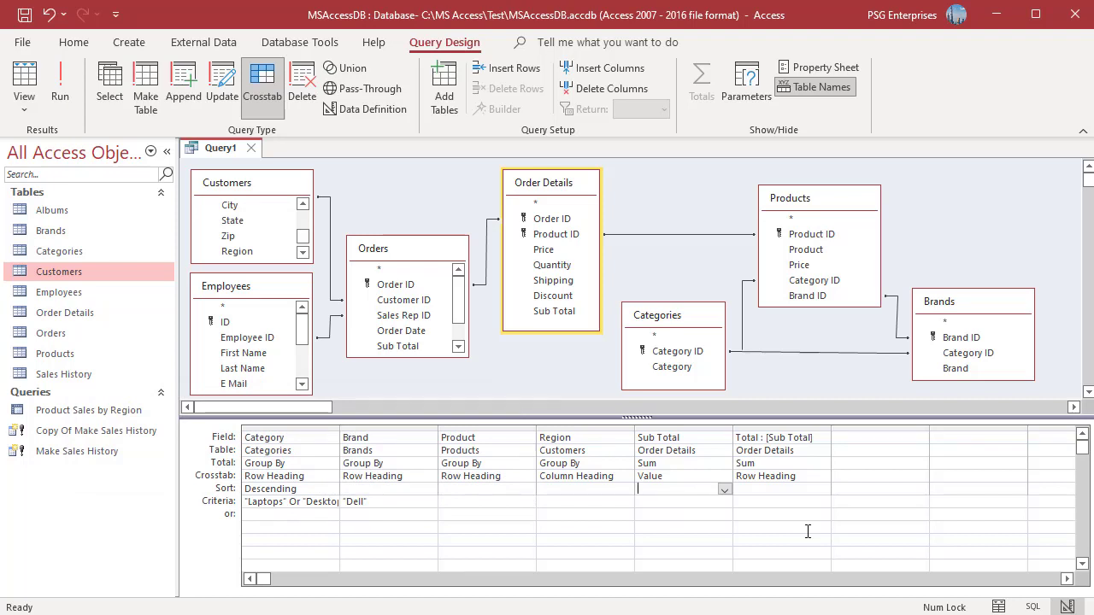
Step: Add Order Date from Orders to the grid with Total set to Where and Crosstab (not shown)
left_click_drag(400, 331, 828, 565)
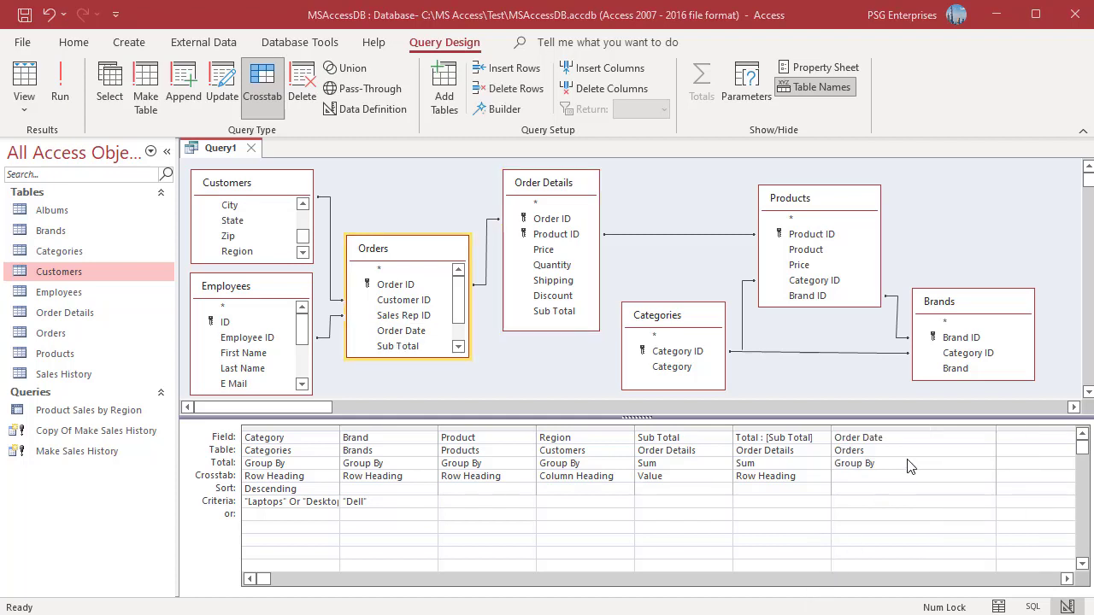
left_click(978, 466)
left_click(987, 465)
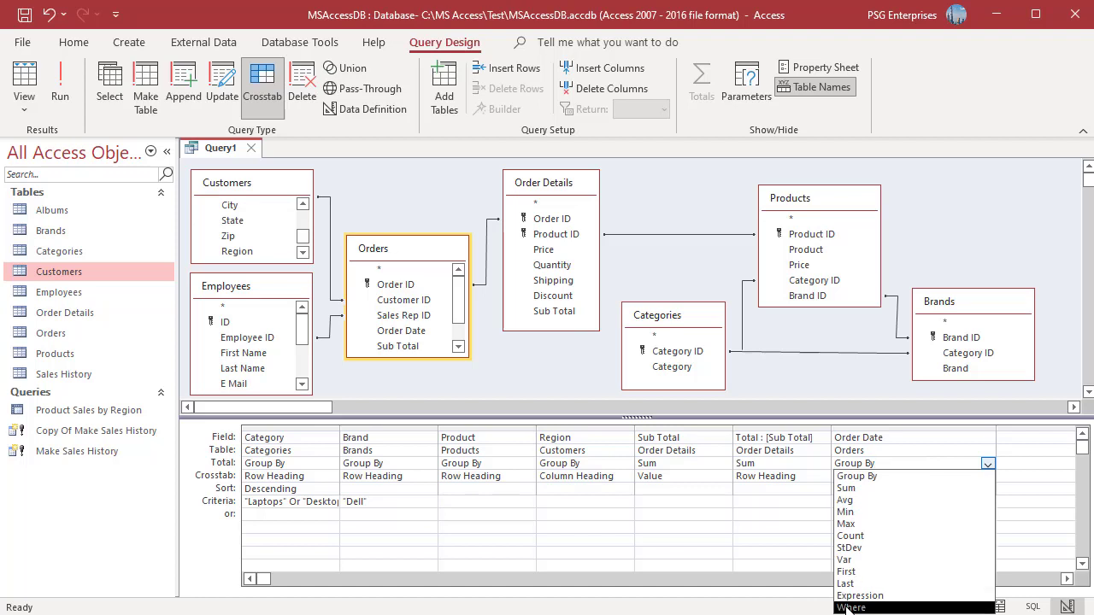
left_click(855, 608)
left_click(952, 476)
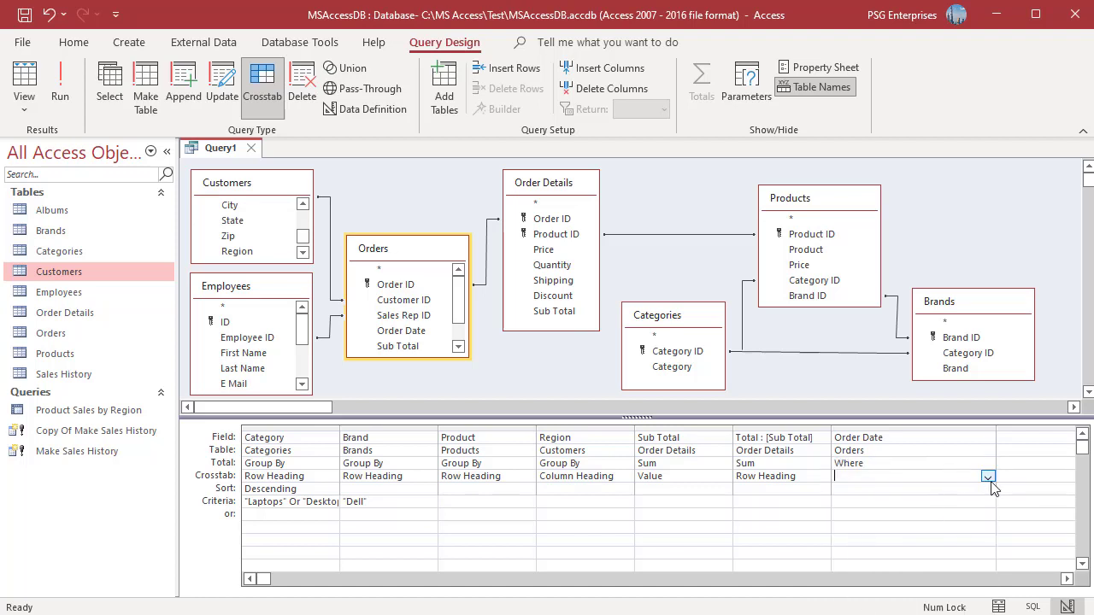
left_click(988, 477)
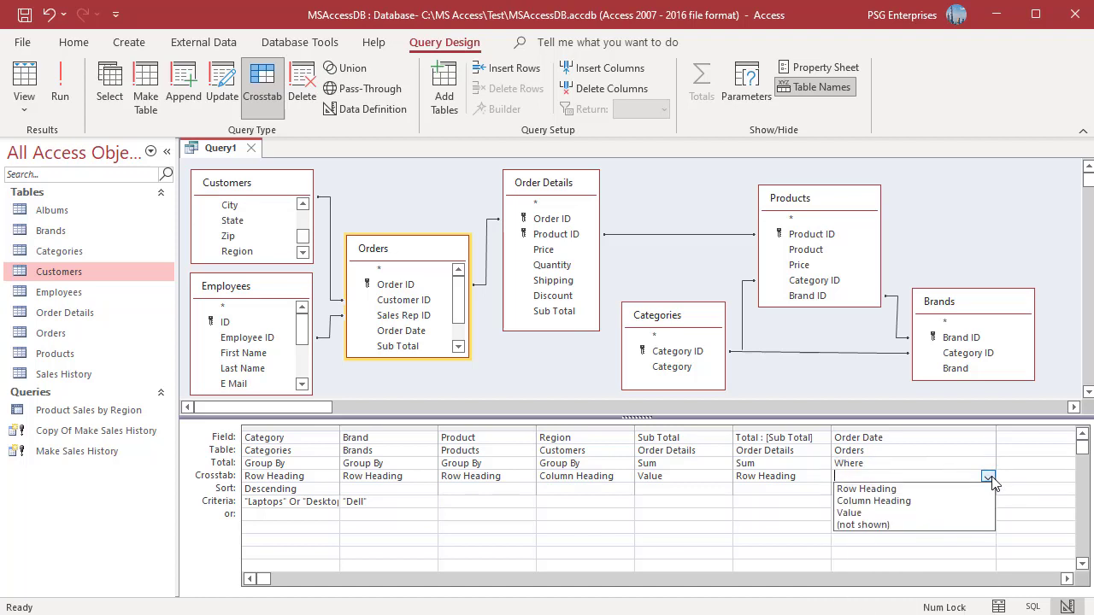
left_click(889, 524)
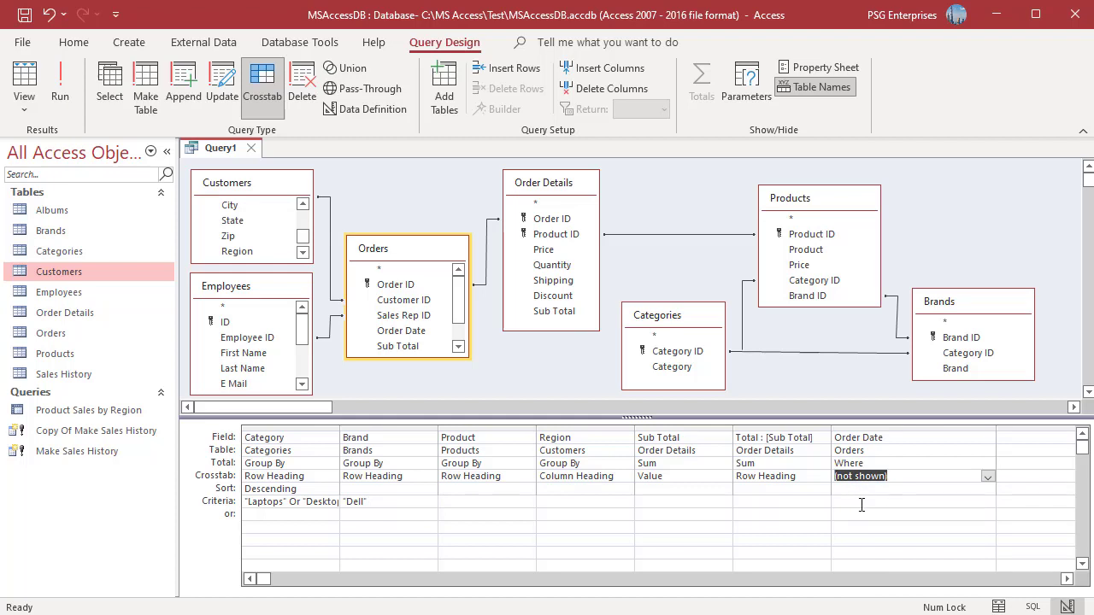
left_click(861, 509)
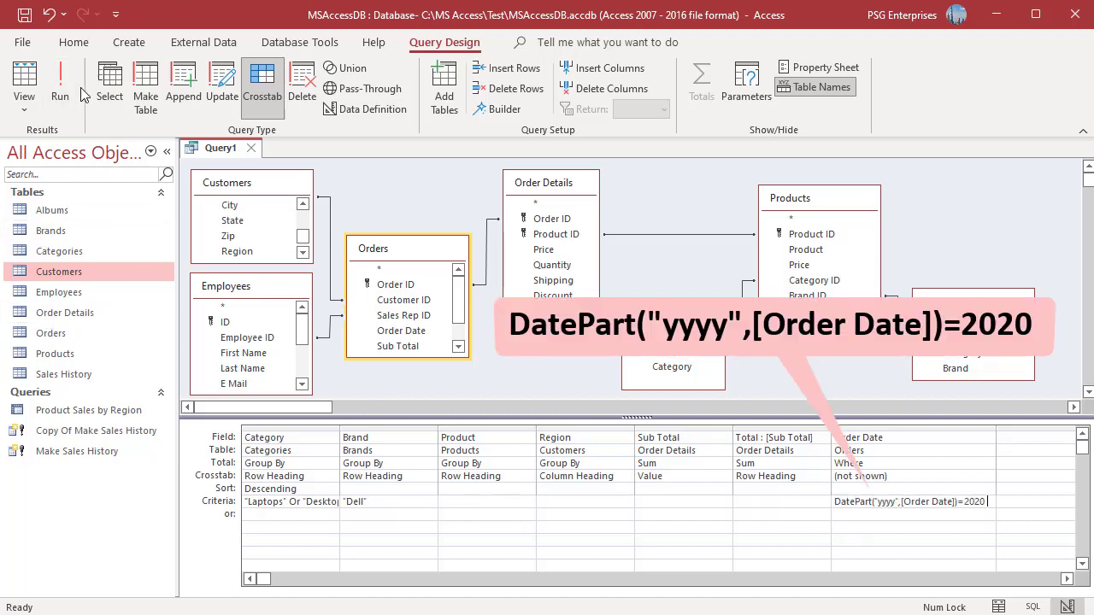
Step: Rerun the crosstab to see the smaller Dell totals under the Order Date filter
left_click(60, 89)
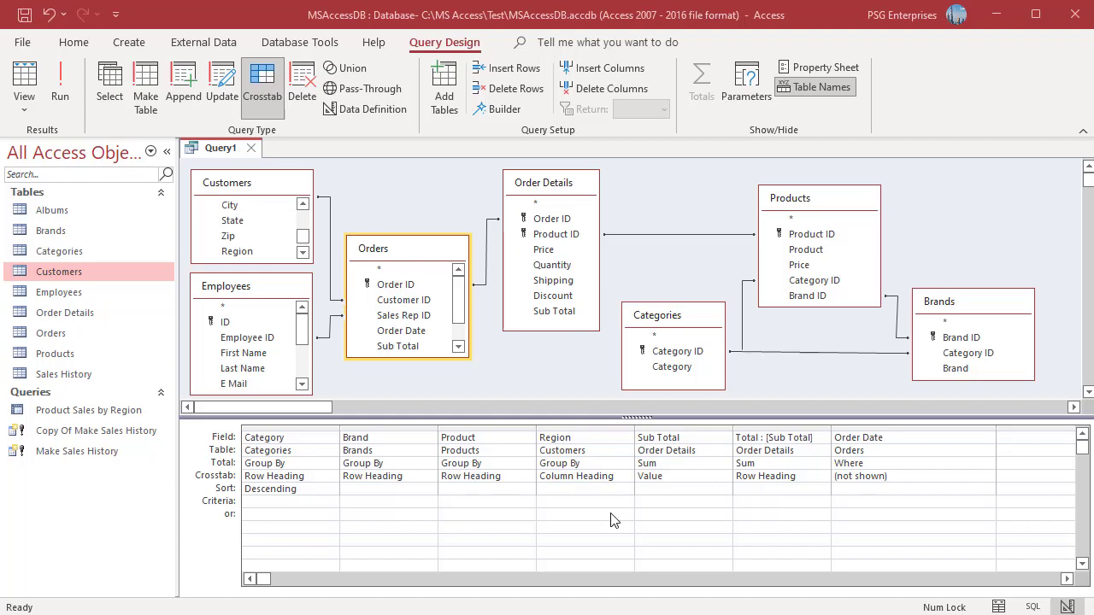
Step: Limit Region to 'West or Midwest', run the 74-record crosstab, then close Query1
type("West or Midwest")
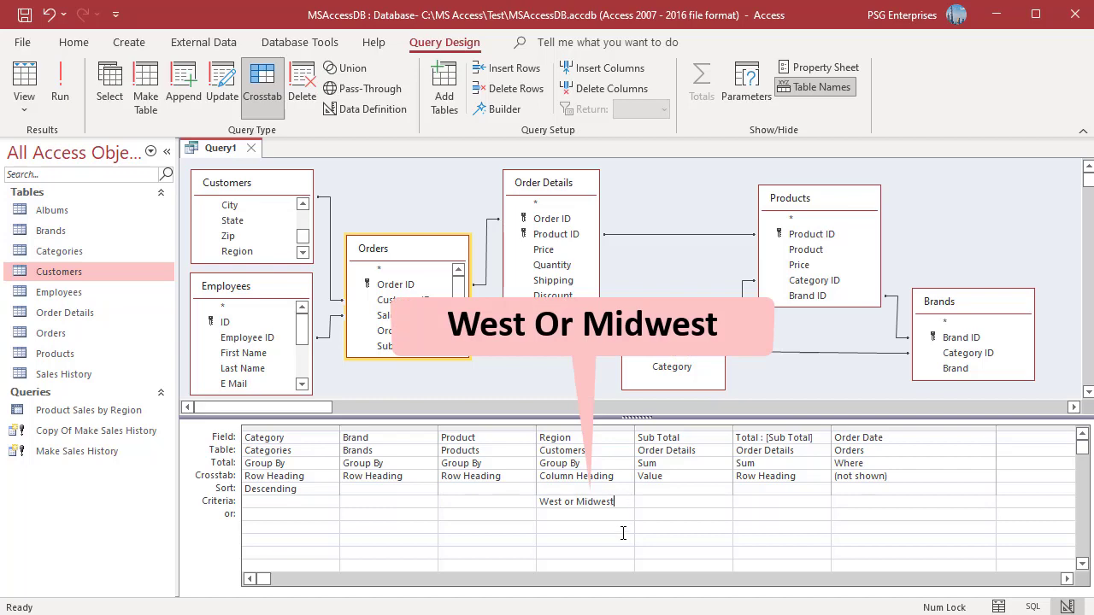
left_click(58, 95)
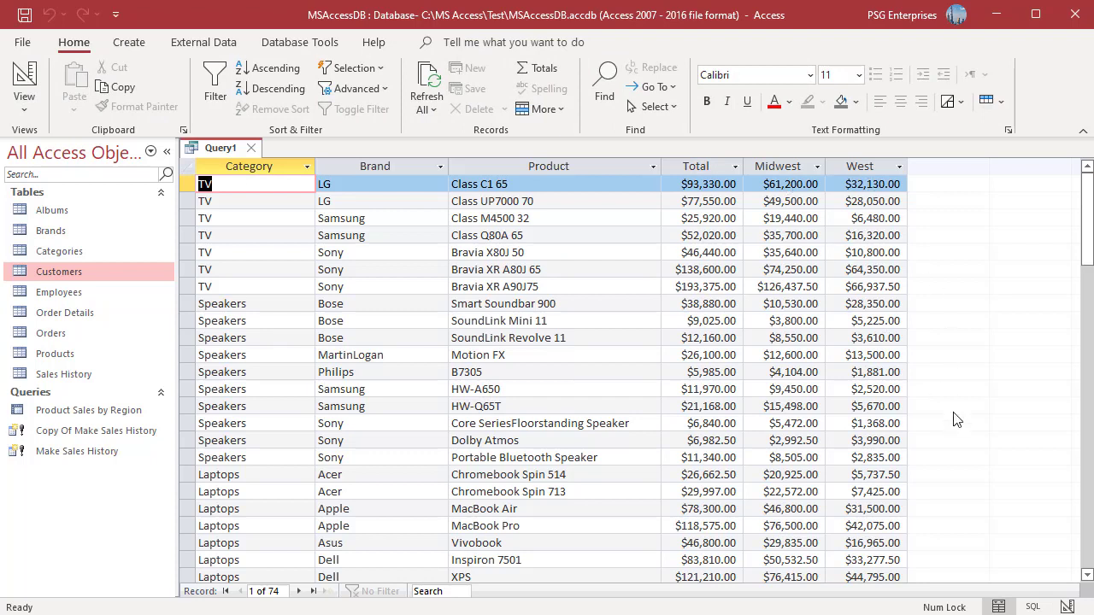
key("ctrl+w")
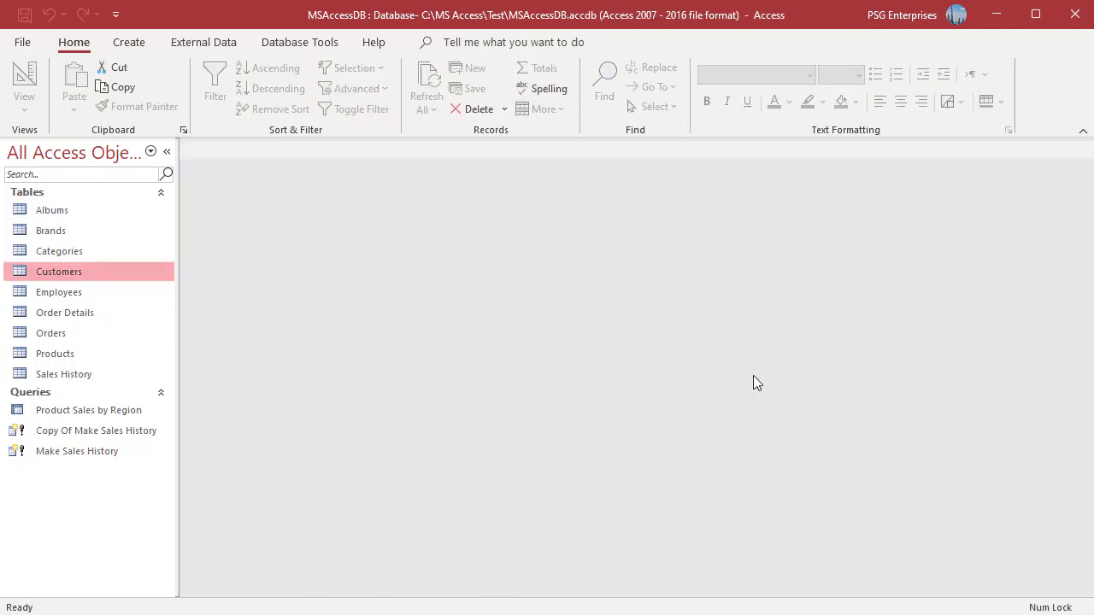